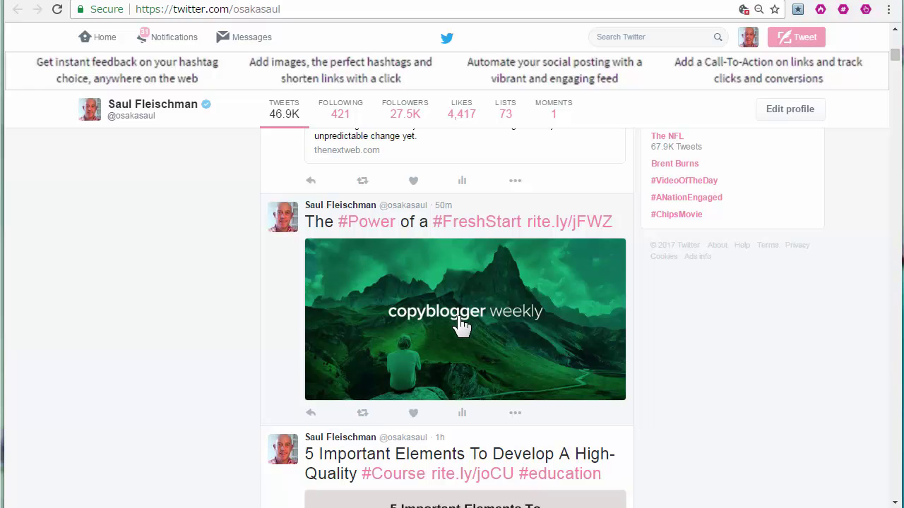
Step: Check the connected social media profiles in the RiteKit account settings and open the CTA dashboard
middle_click(600, 230)
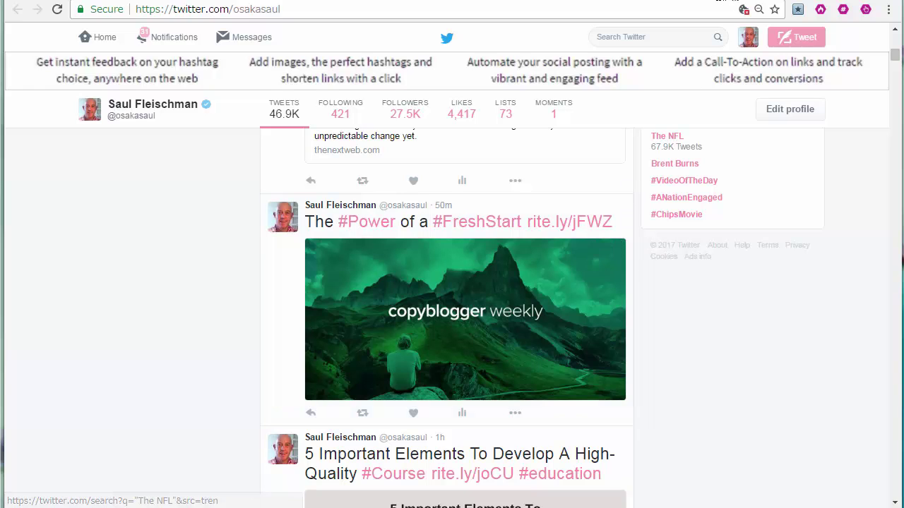
click(732, 3)
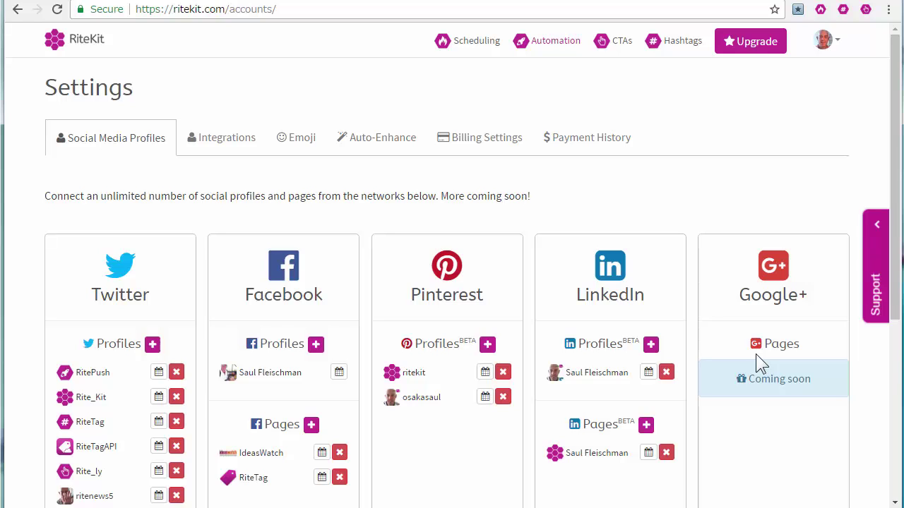
click(624, 53)
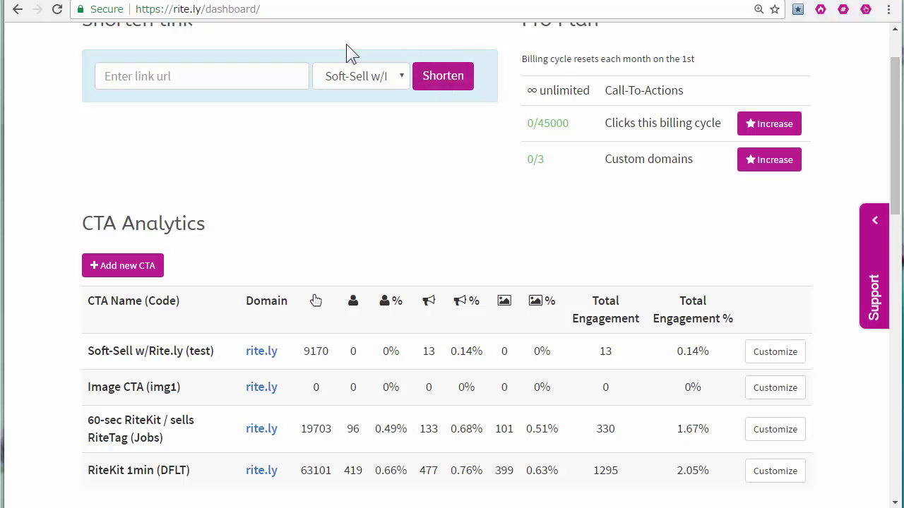
Step: Switch to the RitePush dashboard, open the Copyblogger tags formula and view the source choices for a new formula
click(212, 1)
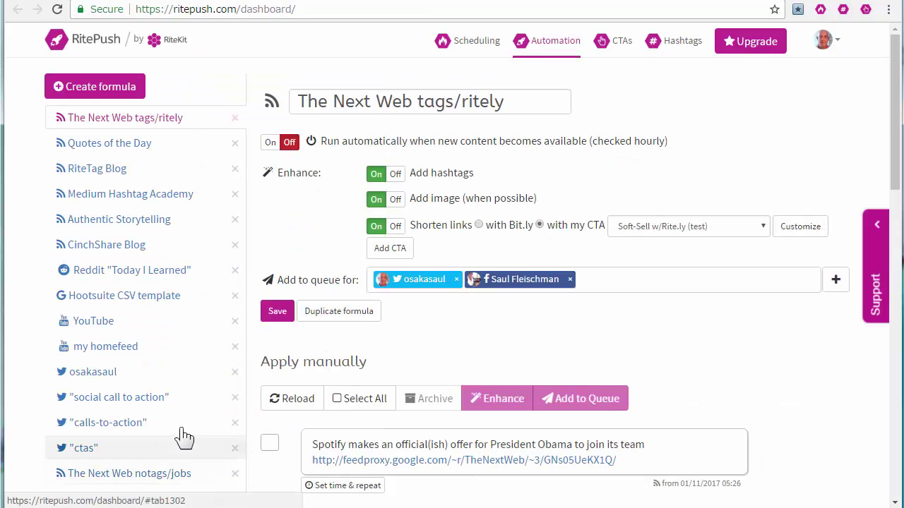
scroll(181, 436, down, 1)
scroll(185, 445, down, 1)
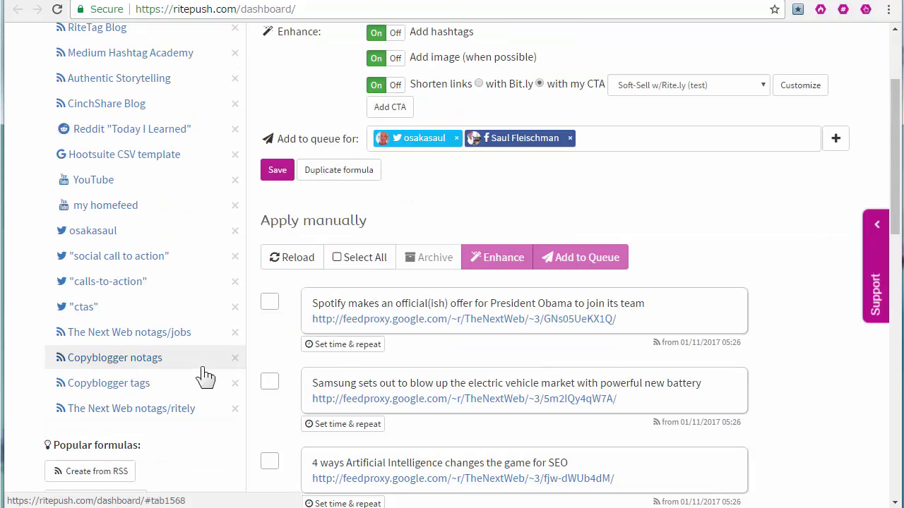
click(98, 385)
scroll(578, 359, up, 2)
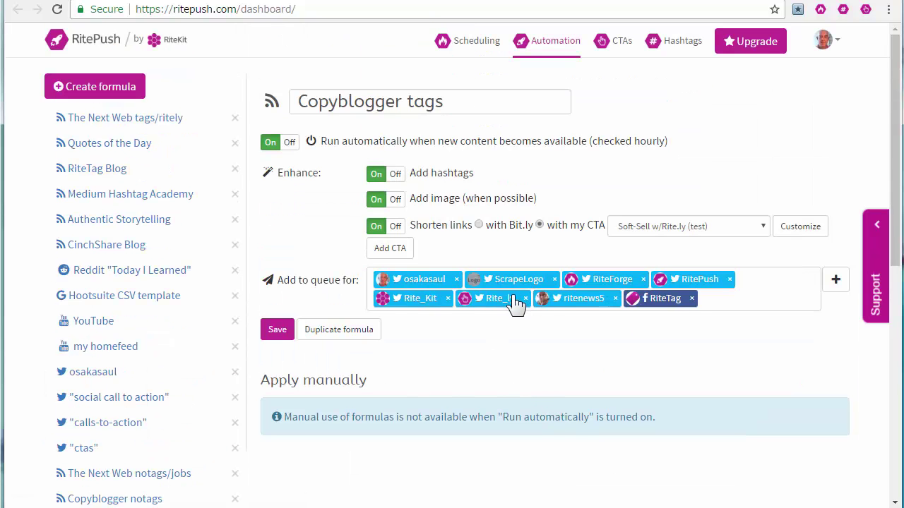
click(86, 93)
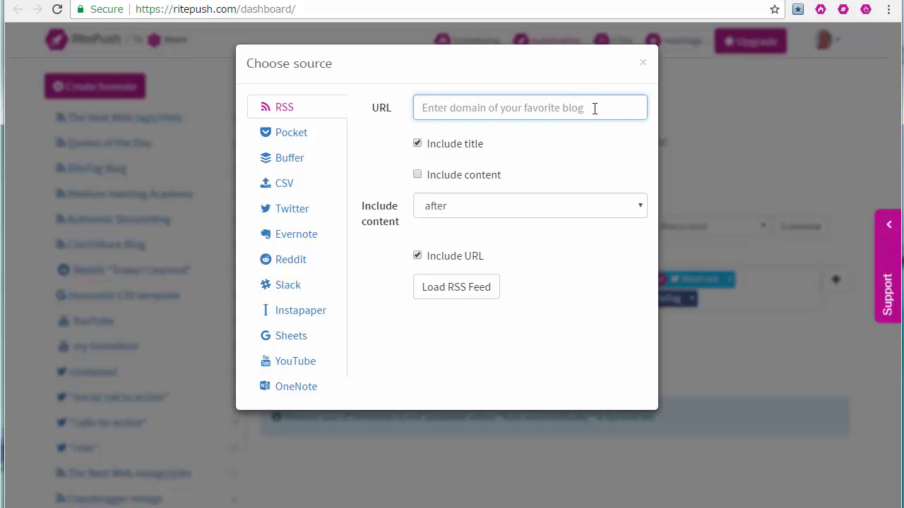
click(643, 65)
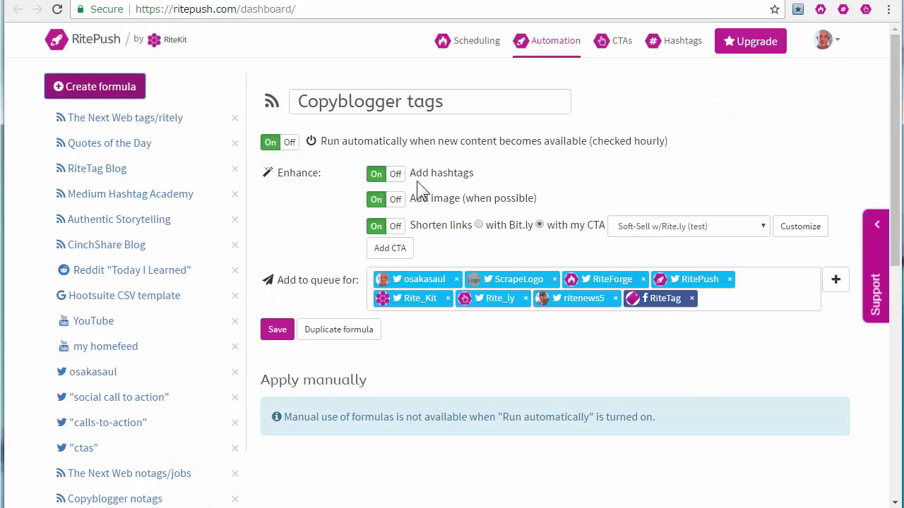
Step: Select the Soft-Sell w/Rite.ly (test) CTA for shortened links in the Copyblogger tags formula
click(423, 103)
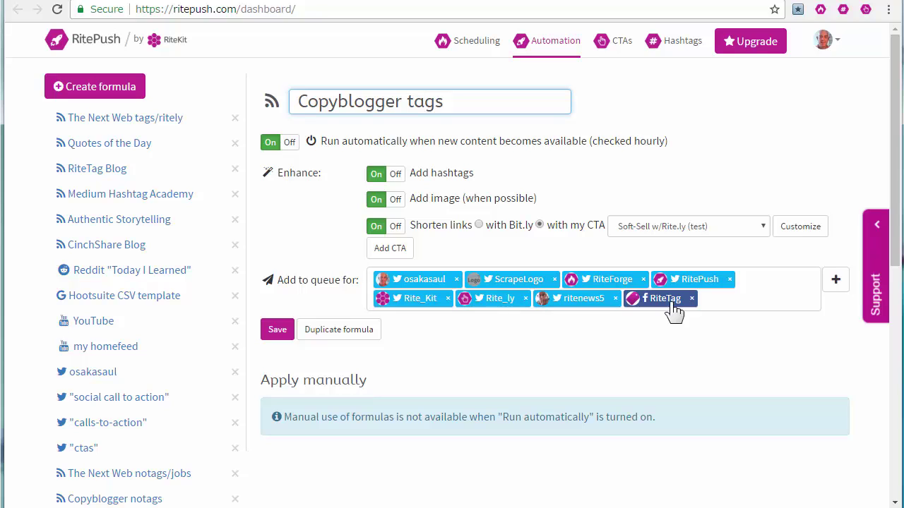
click(727, 229)
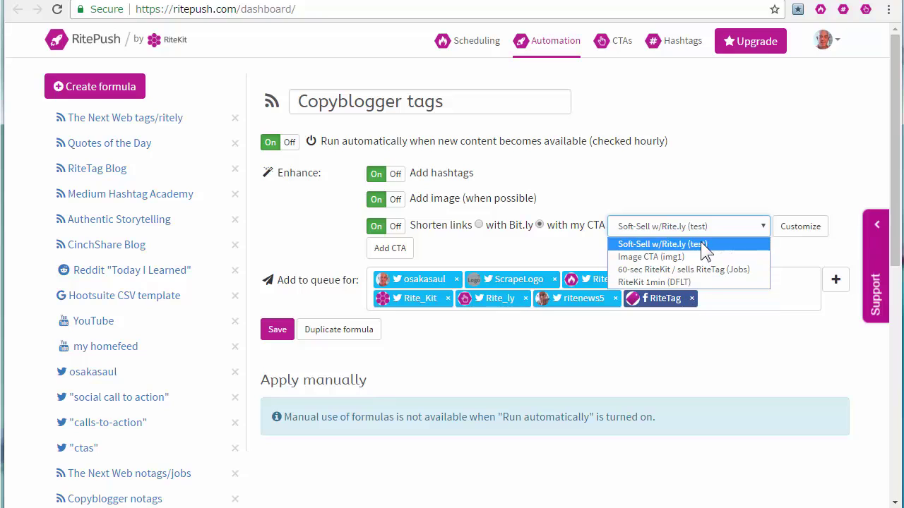
click(700, 244)
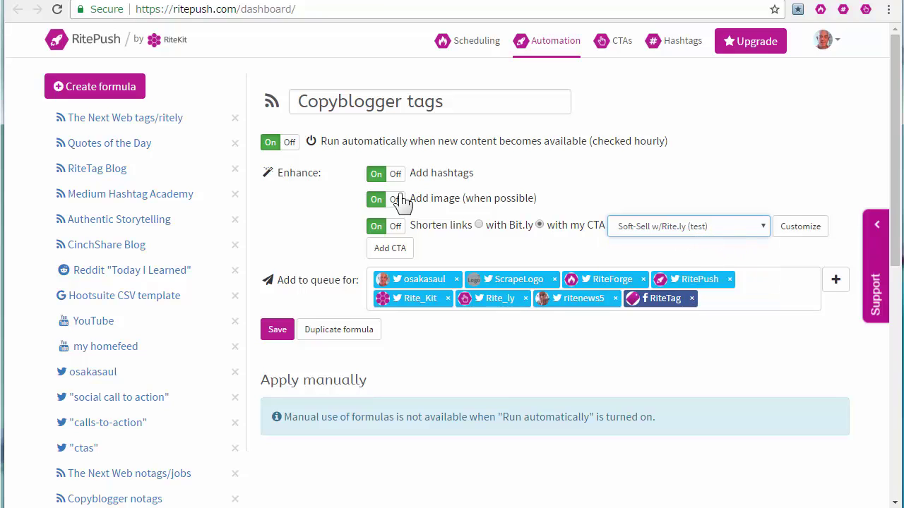
click(277, 332)
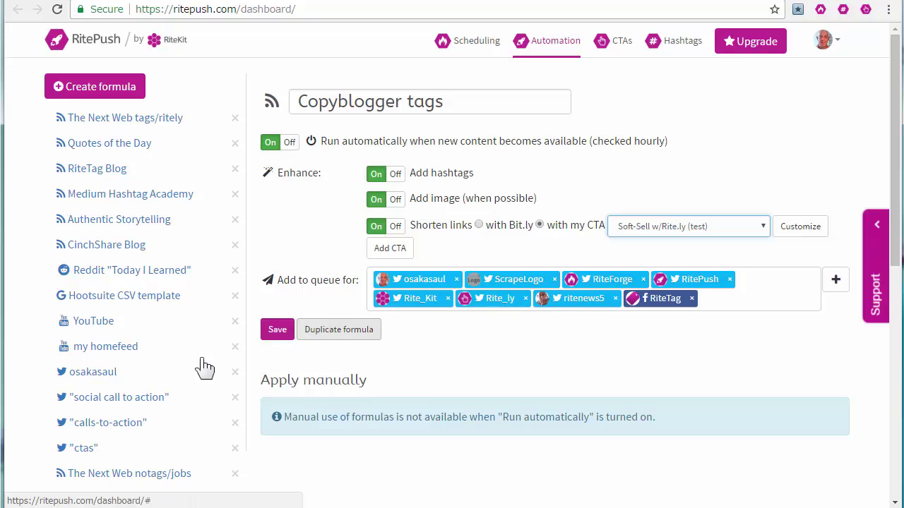
Step: Open the Copyblogger notags formula and set its link-shortening CTA to 60-sec RiteKit / sells RiteTag (Jobs)
scroll(145, 383, down, 2)
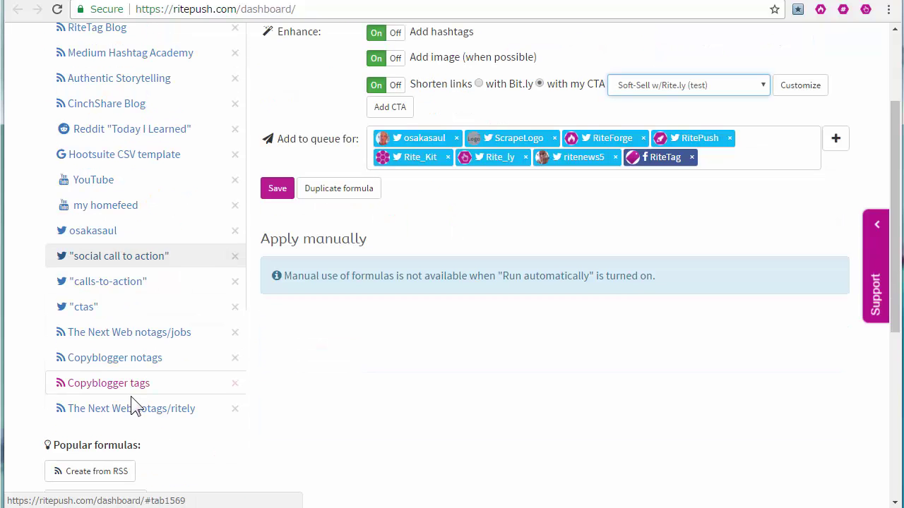
click(124, 358)
scroll(550, 272, up, 1)
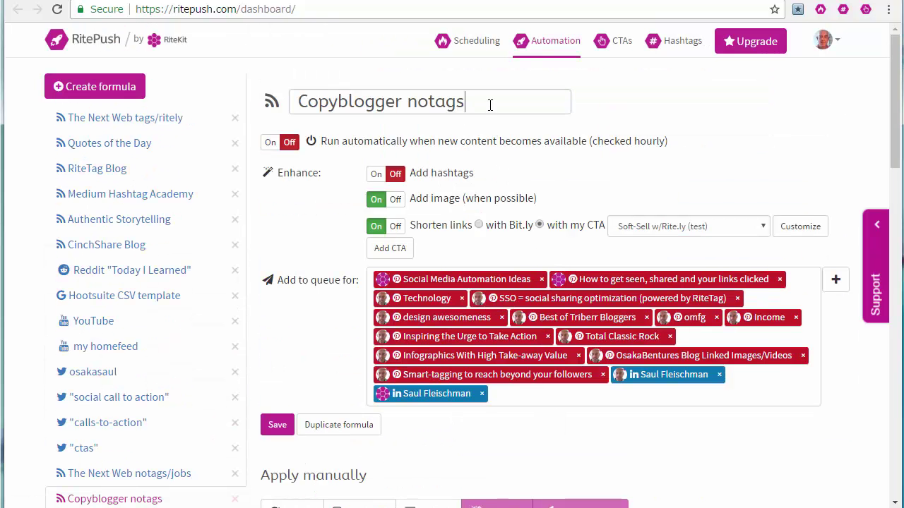
click(490, 102)
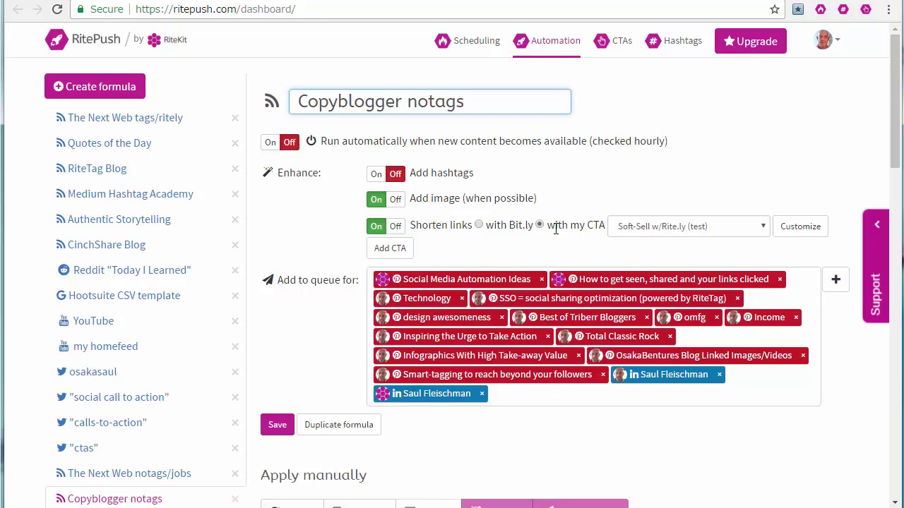
click(719, 226)
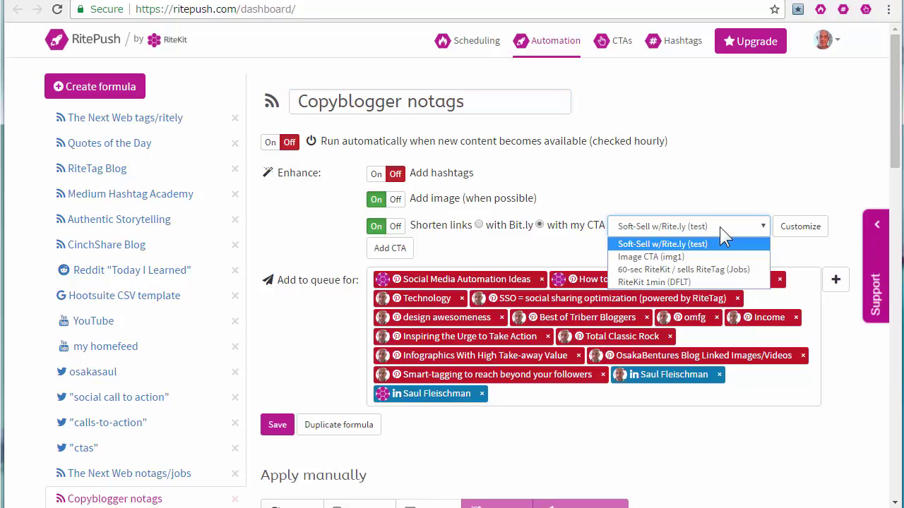
click(701, 271)
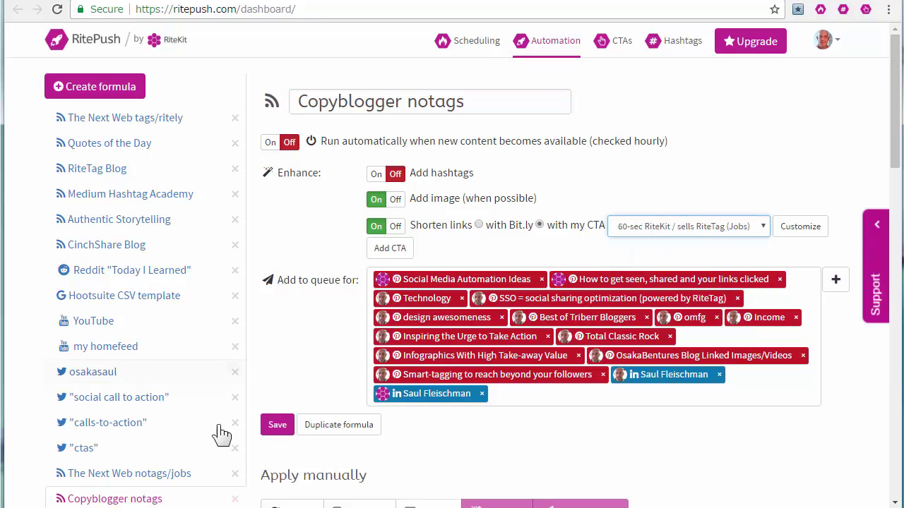
click(280, 427)
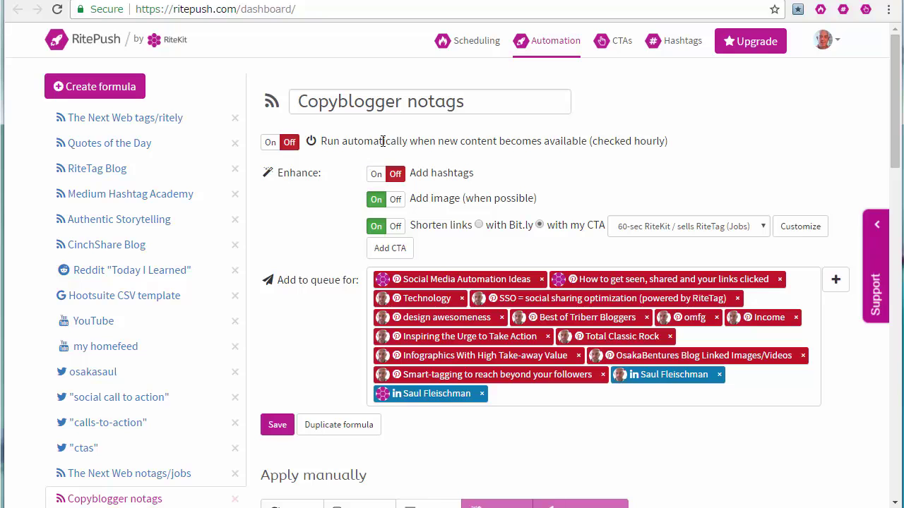
Step: Look over the Copyblogger notags posts available for manual use and save the formula's settings
scroll(465, 403, down, 2)
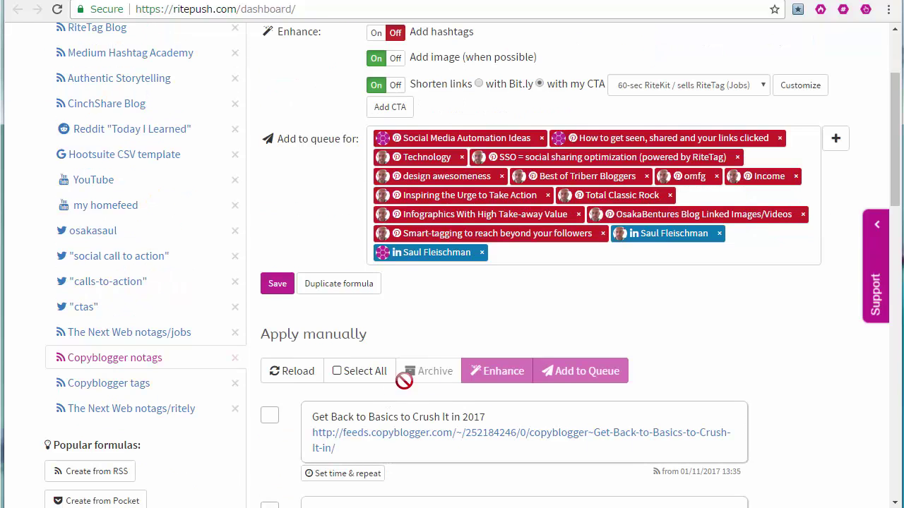
scroll(374, 386, up, 1)
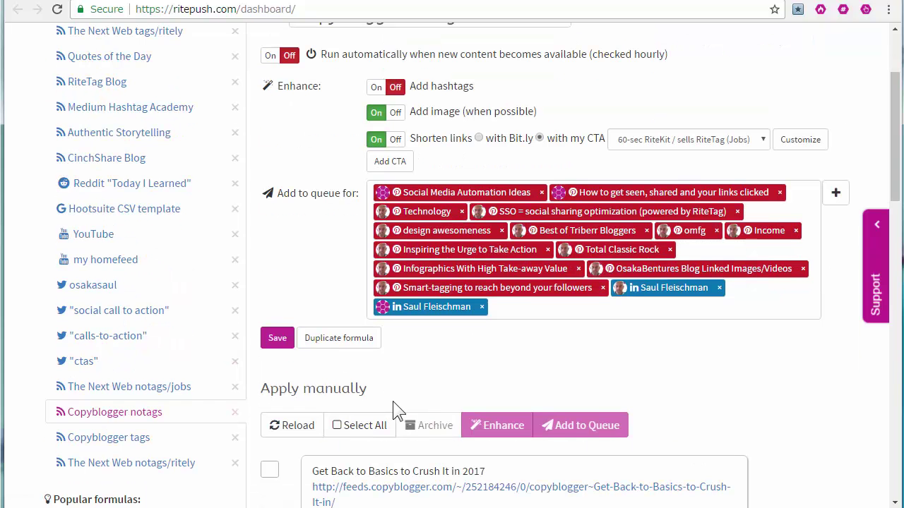
scroll(448, 397, down, 2)
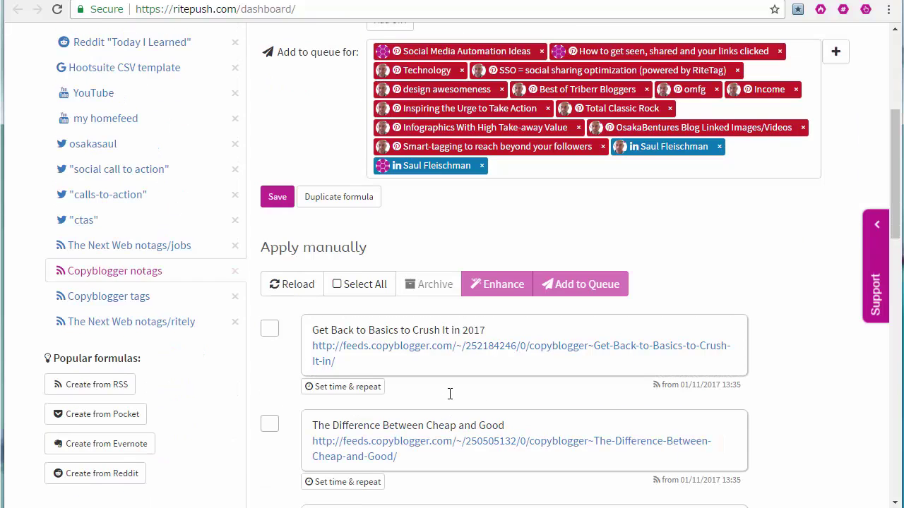
scroll(447, 394, up, 2)
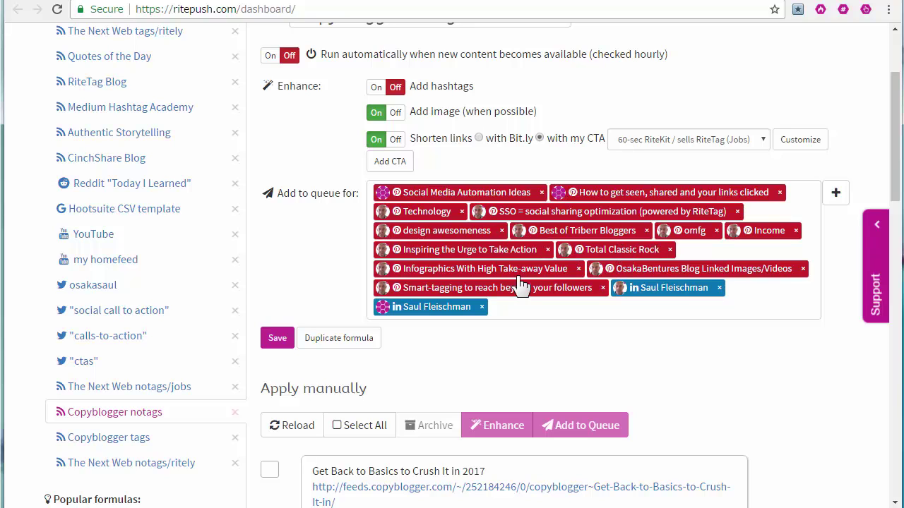
click(276, 337)
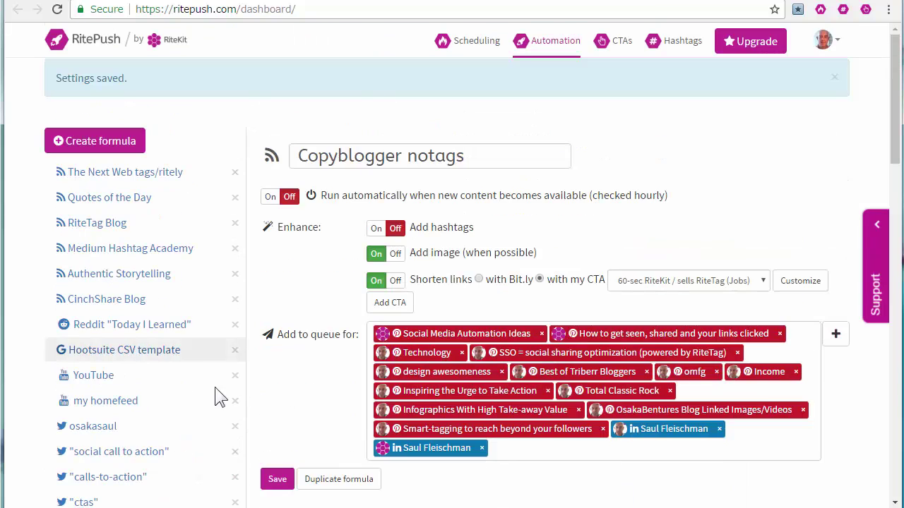
Step: Create a new formula with Pocket as the source, loading all articles from the connected account without a tag
click(90, 147)
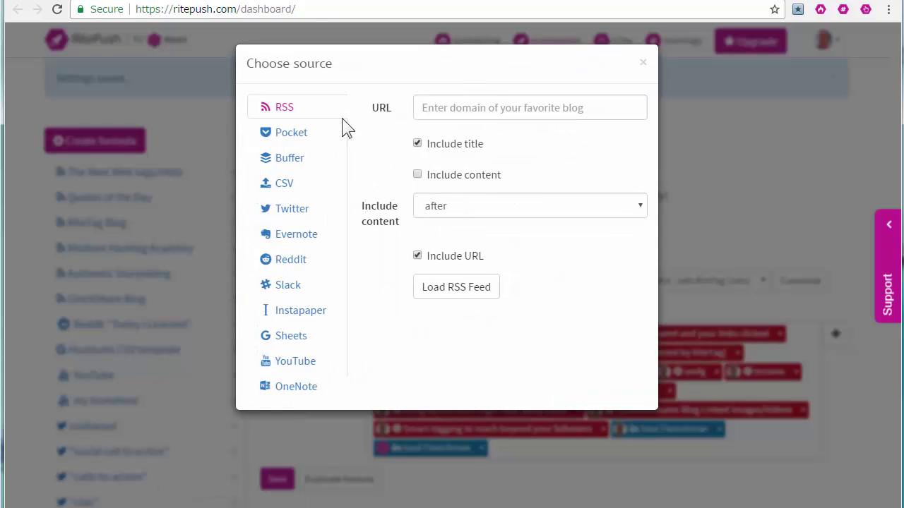
click(281, 135)
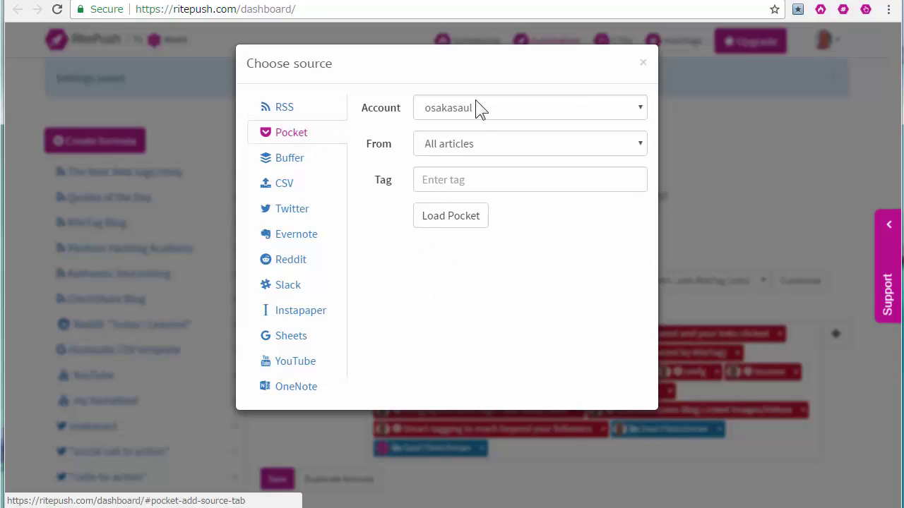
click(480, 184)
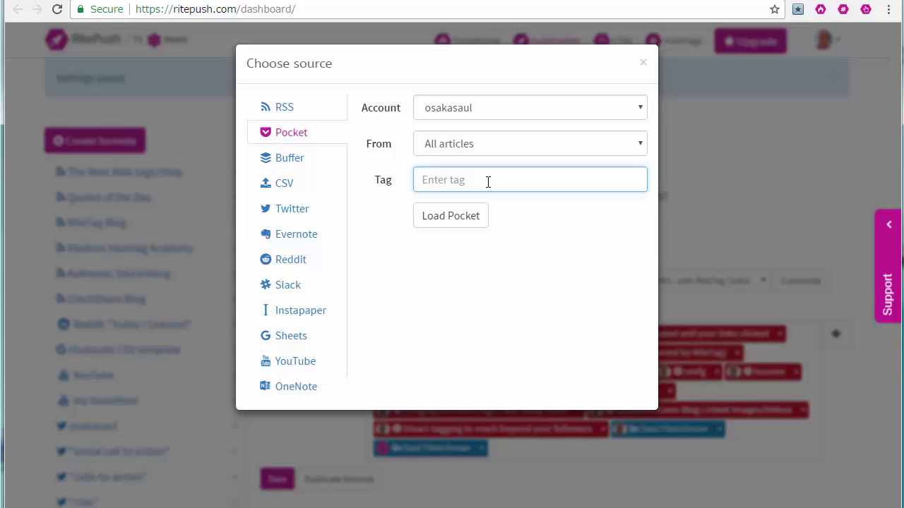
click(514, 110)
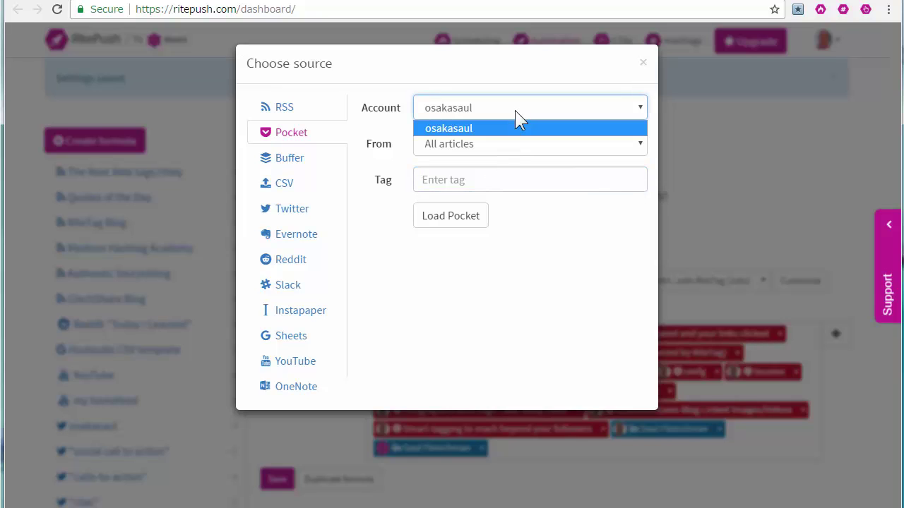
click(514, 115)
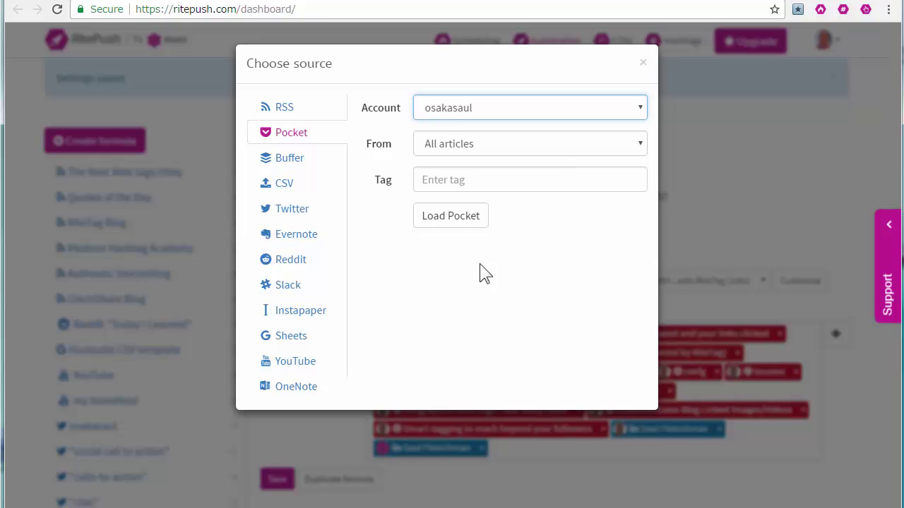
click(452, 219)
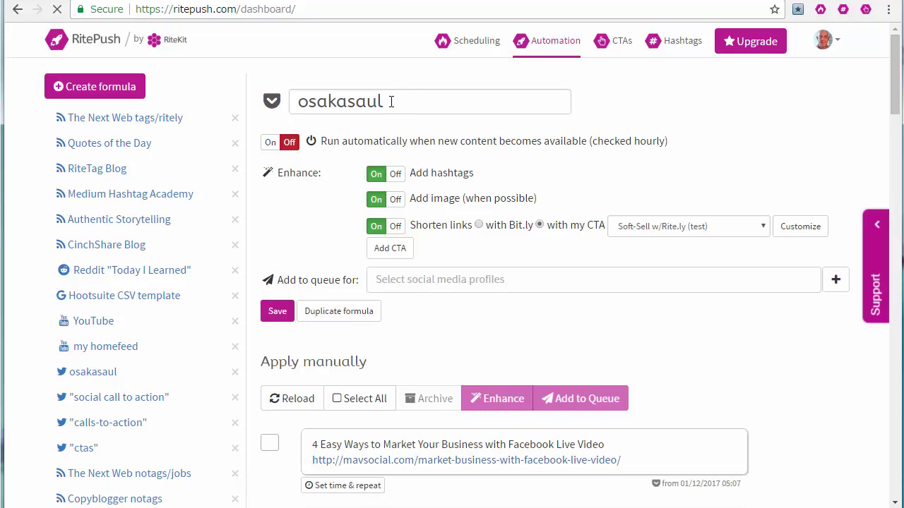
Step: Rename the new Pocket formula as "Pocket tags"
drag(382, 101, 296, 101)
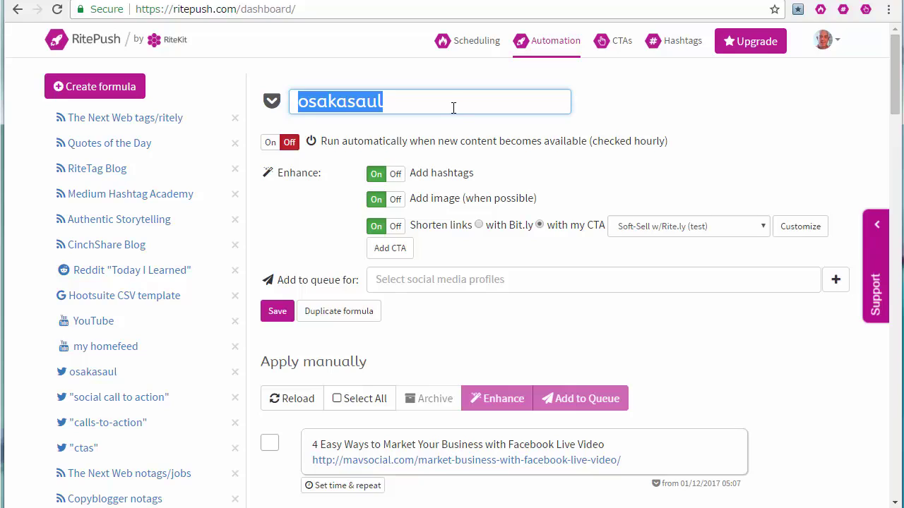
text(Pocket)
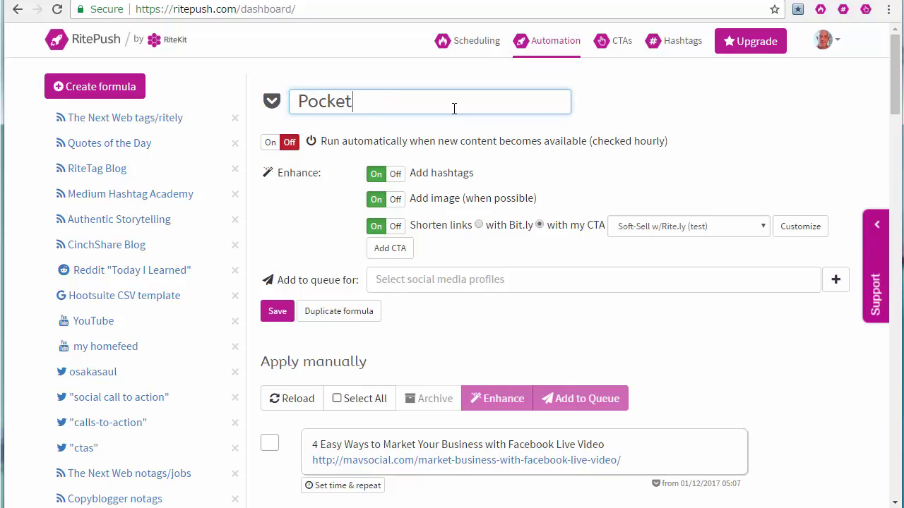
text( tags)
Step: Add the Twitter profiles ScrapeLogo, RiteForge, RiteTag, Rite_Kit, RitePush and Rite_ly to the Pocket tags formula's queue
click(450, 281)
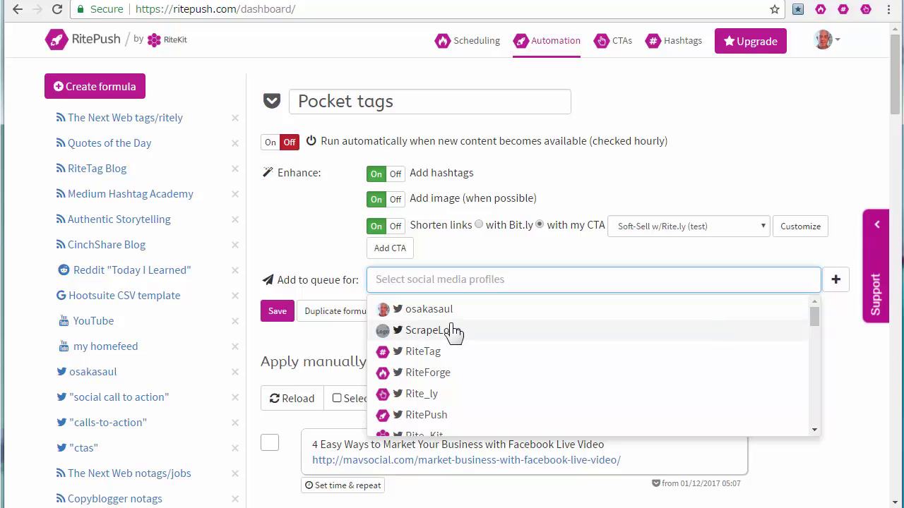
click(433, 332)
click(541, 285)
click(400, 360)
click(589, 280)
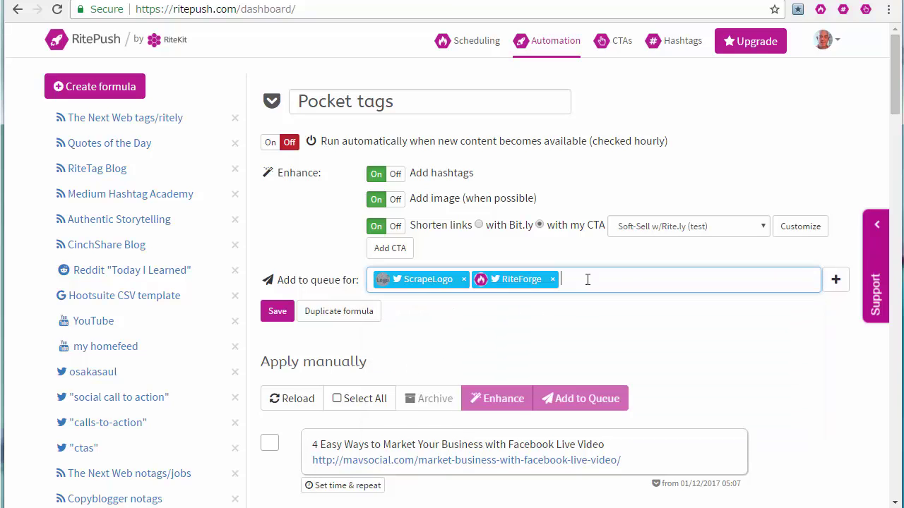
click(422, 329)
click(709, 280)
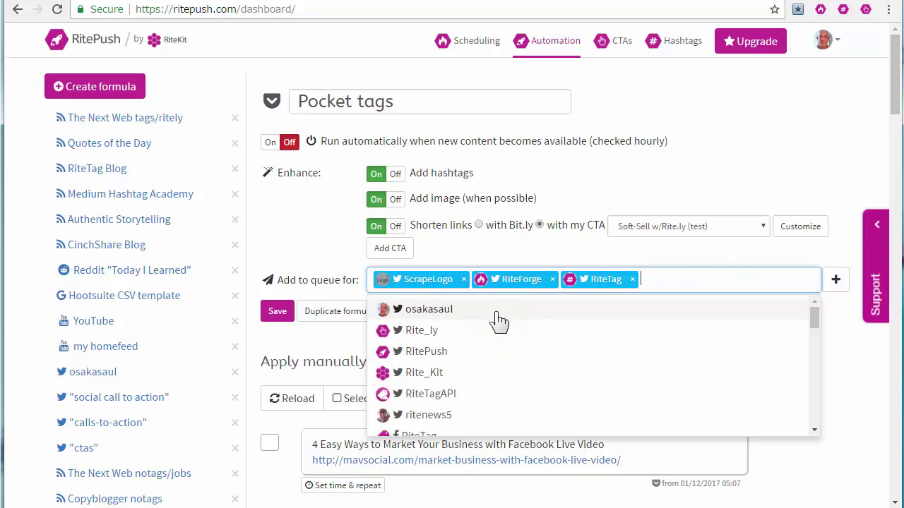
click(415, 372)
click(741, 280)
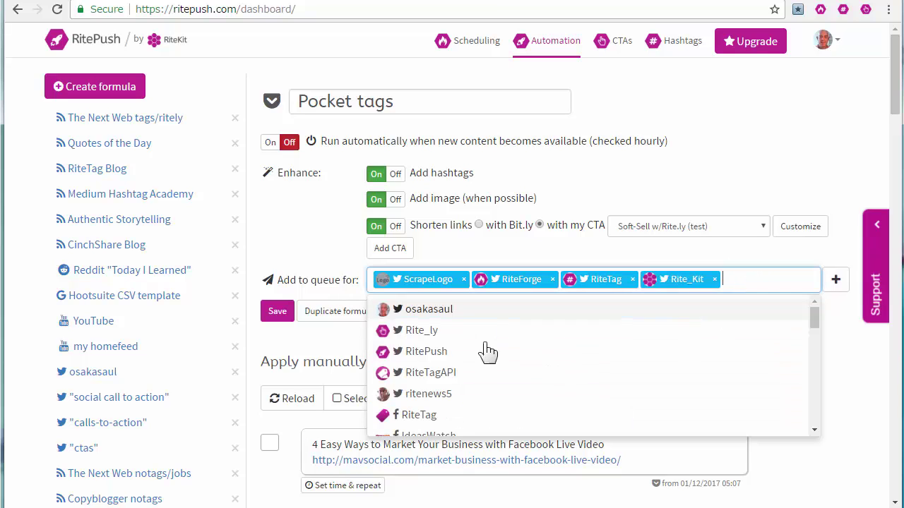
click(422, 349)
click(816, 282)
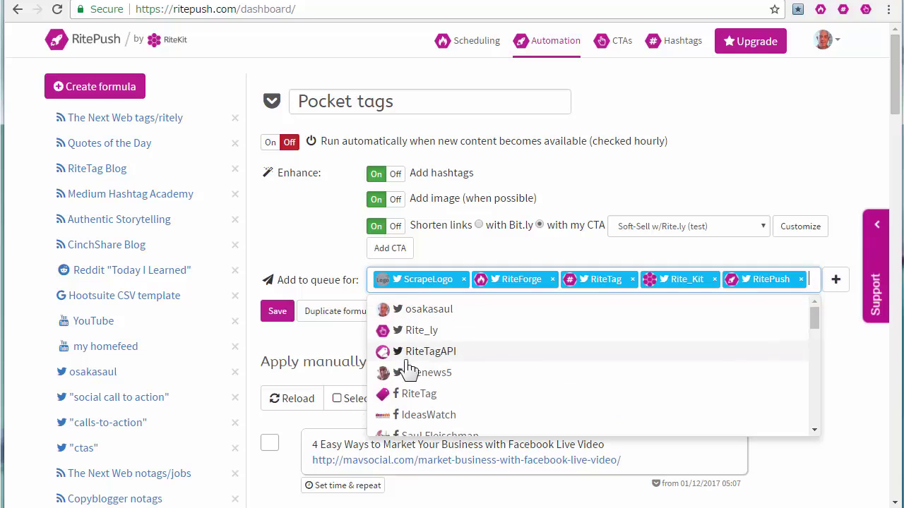
click(417, 327)
Step: Add the RiteTag Facebook page and the ritenews5 Twitter profile to the queue and save the Pocket tags formula
click(501, 298)
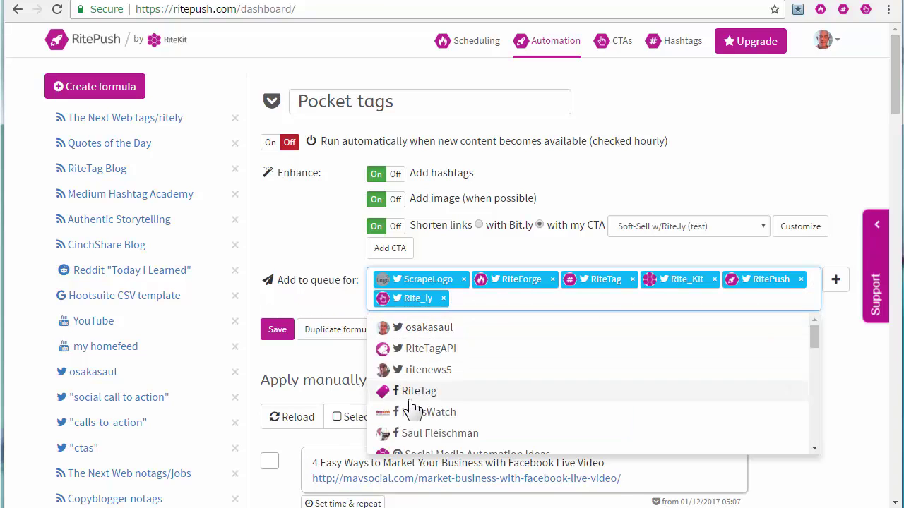
click(414, 393)
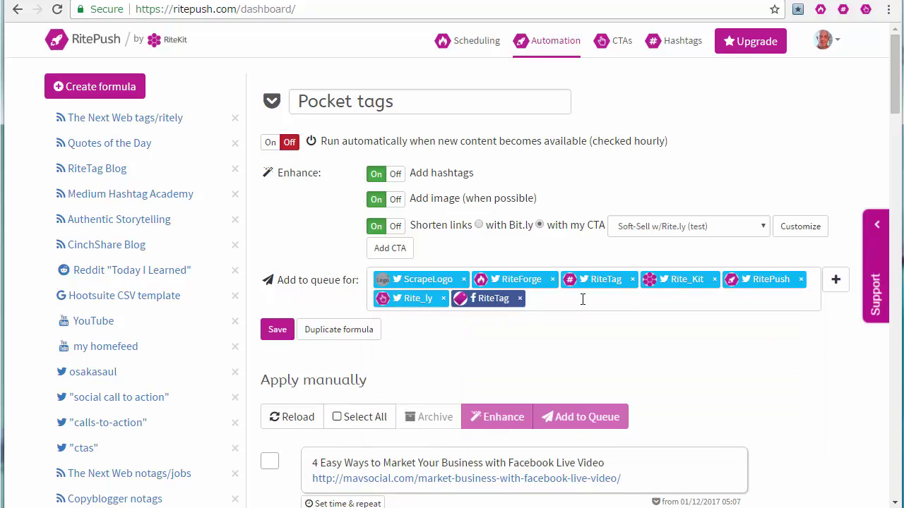
click(581, 298)
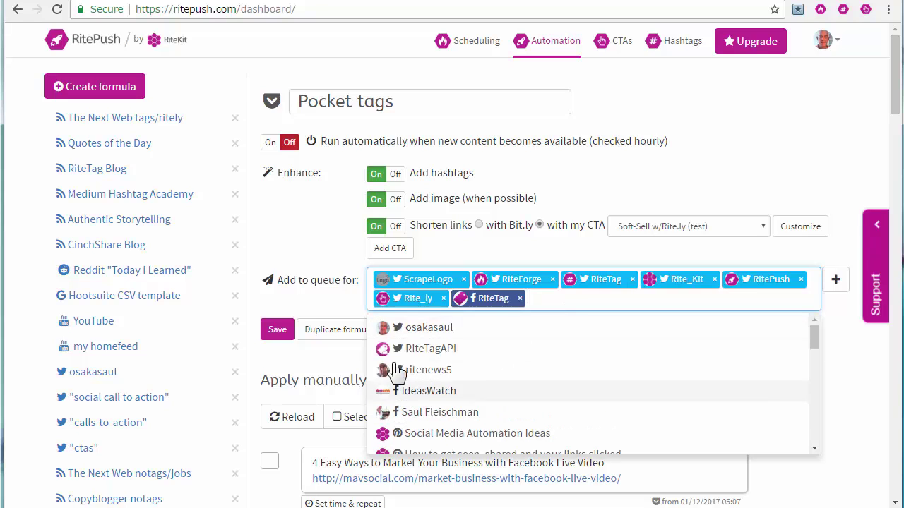
click(442, 372)
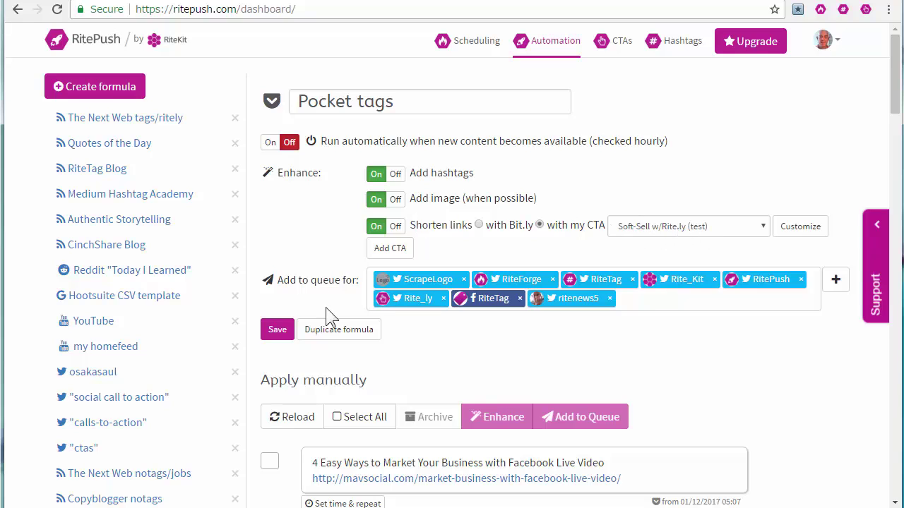
click(279, 333)
Step: Look over the saved Pocket tags formula and duplicate it
scroll(156, 387, down, 3)
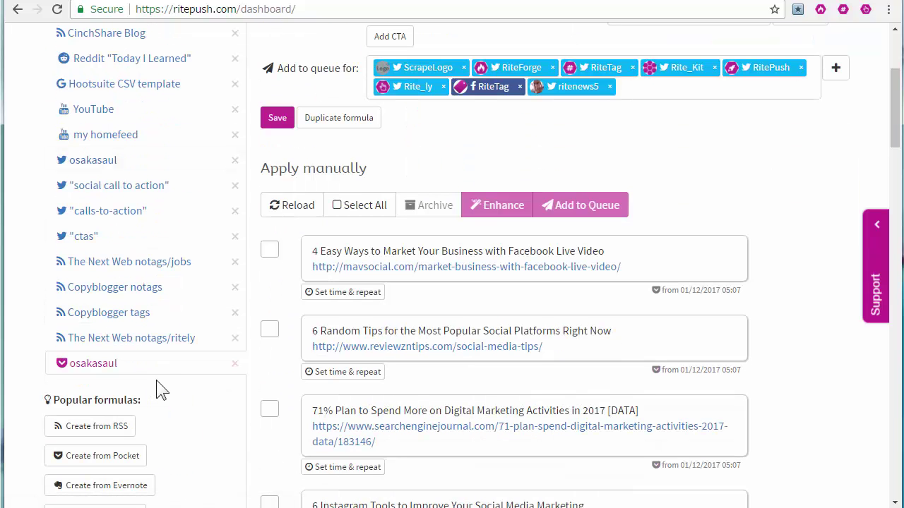
scroll(461, 317, up, 3)
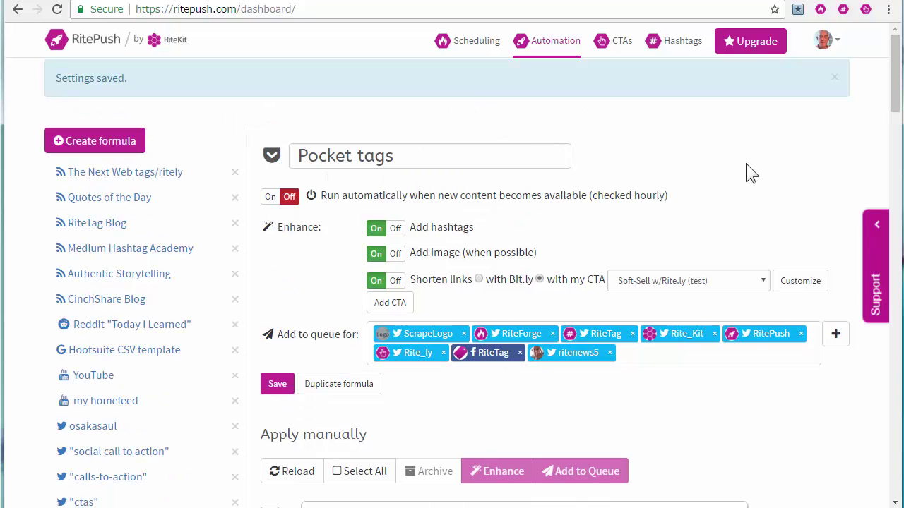
scroll(621, 254, down, 3)
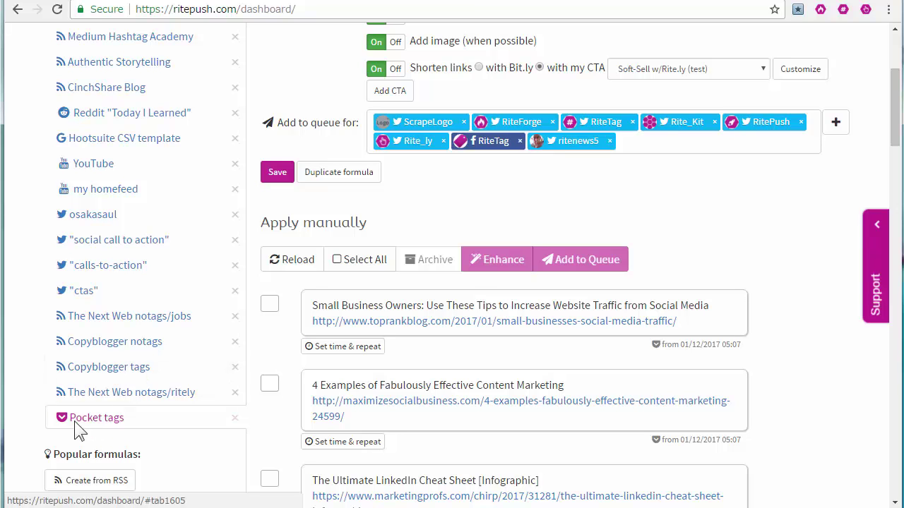
scroll(530, 294, up, 1)
scroll(531, 294, up, 2)
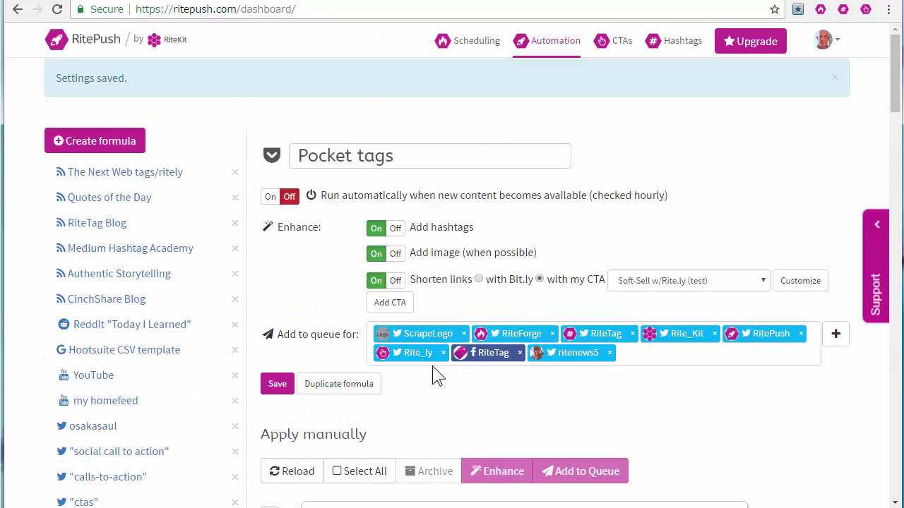
click(348, 389)
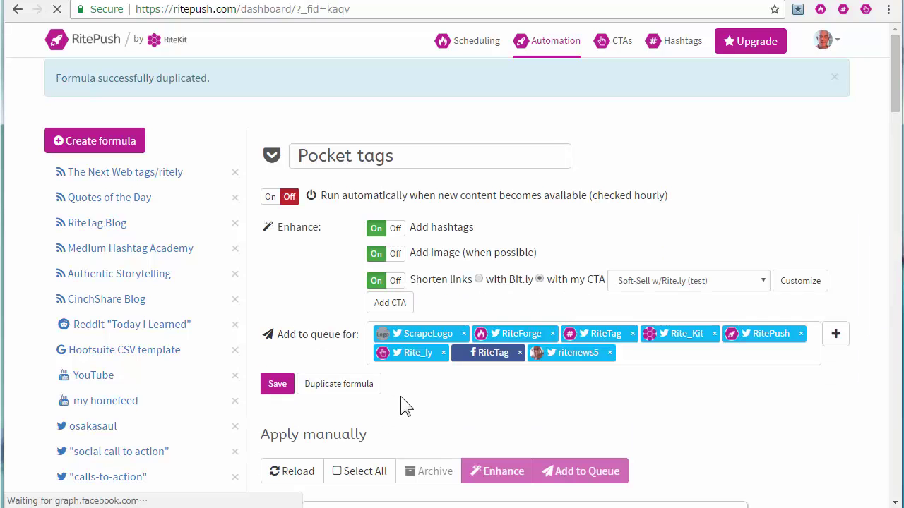
Step: Open the duplicated Pocket tags formula and rename it as "Pocket notags"
scroll(232, 414, down, 2)
scroll(229, 413, down, 2)
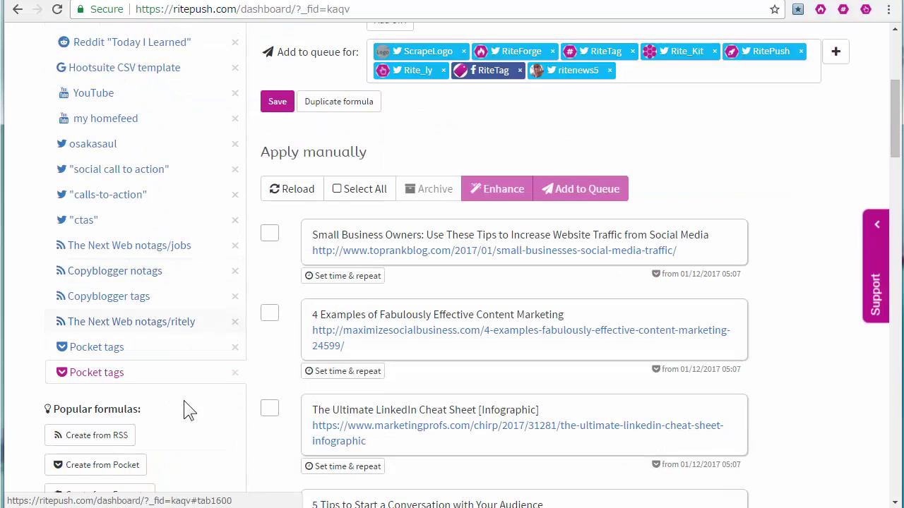
click(113, 353)
click(113, 374)
scroll(558, 258, up, 3)
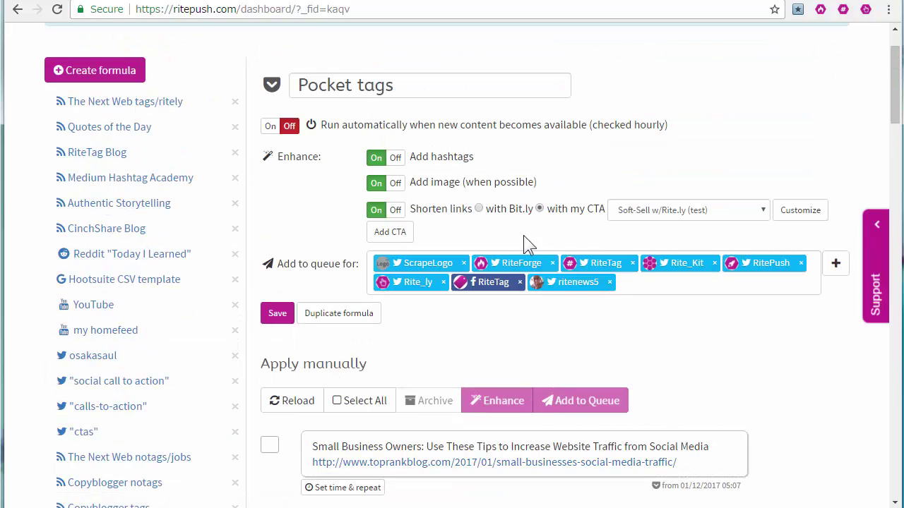
click(358, 84)
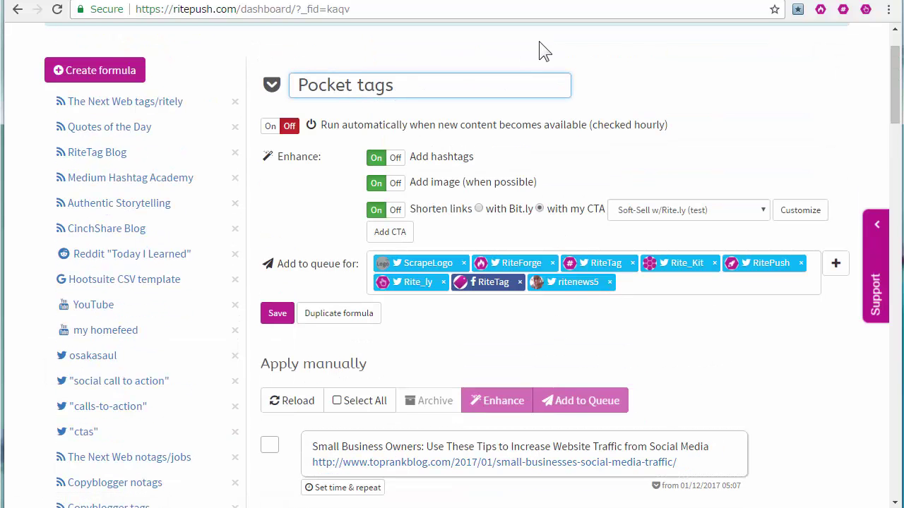
text(no)
Step: Remove all the copied social media profiles from the Pocket notags formula's queue
click(376, 267)
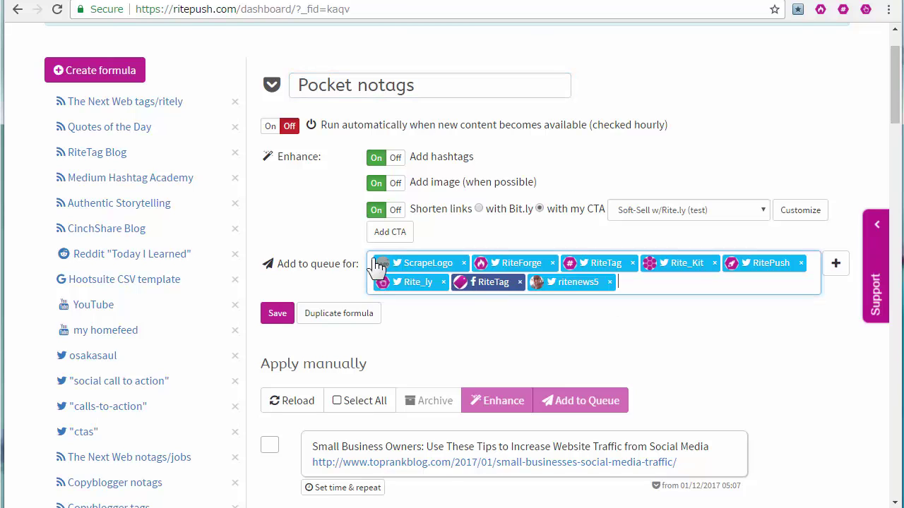
click(698, 279)
key(BackSpace)
key(BackSpace)
key(BackSpace)
key(BackSpace)
key(BackSpace)
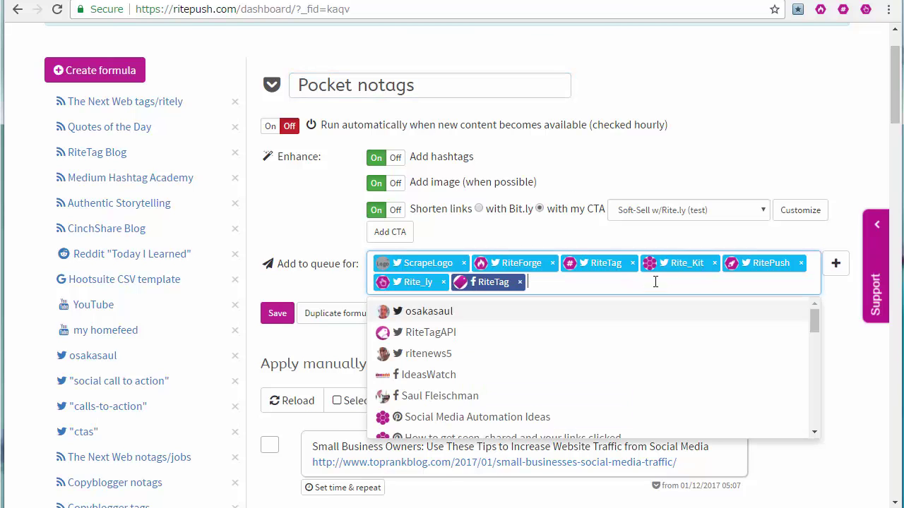
key(BackSpace)
key(BackSpace)
key(BackSpace)
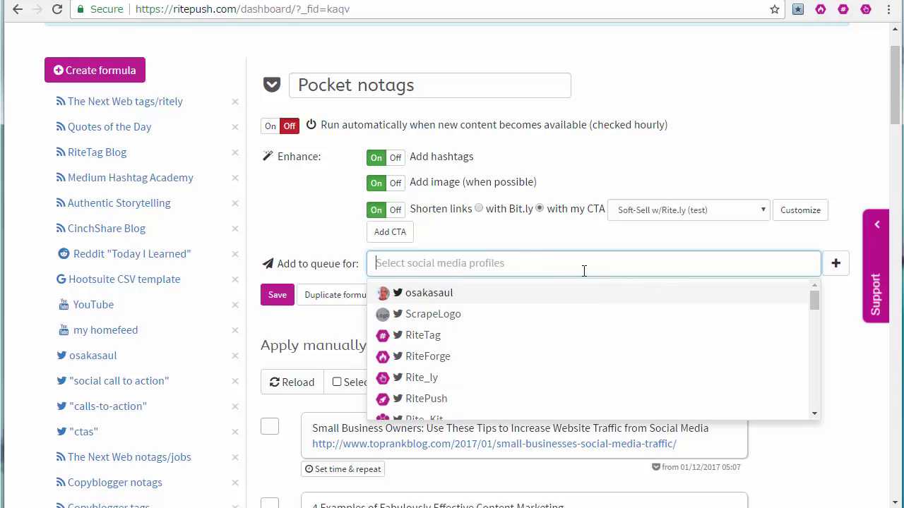
key(Escape)
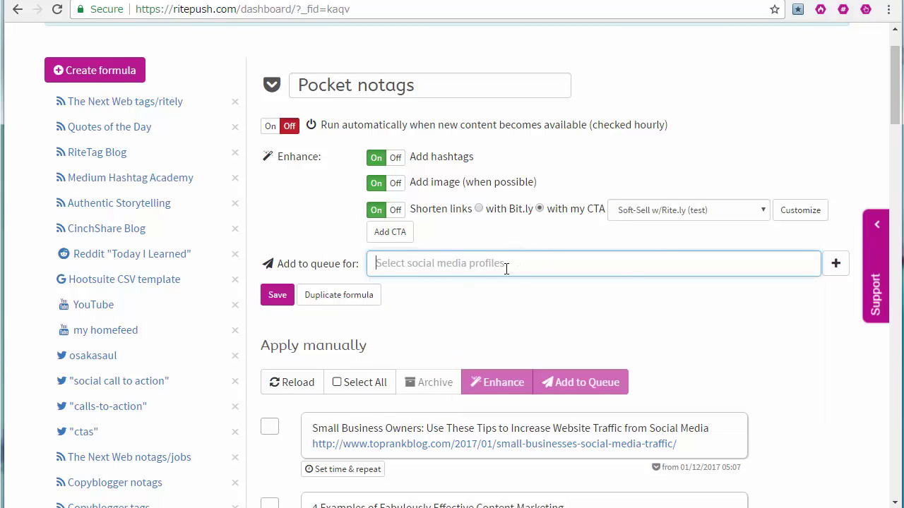
Step: Add the Pinterest boards Best of Triberr Bloggers and SSO = social sharing optimization (powered by RiteTag) to the Pocket notags queue
click(506, 269)
scroll(480, 353, down, 5)
click(464, 375)
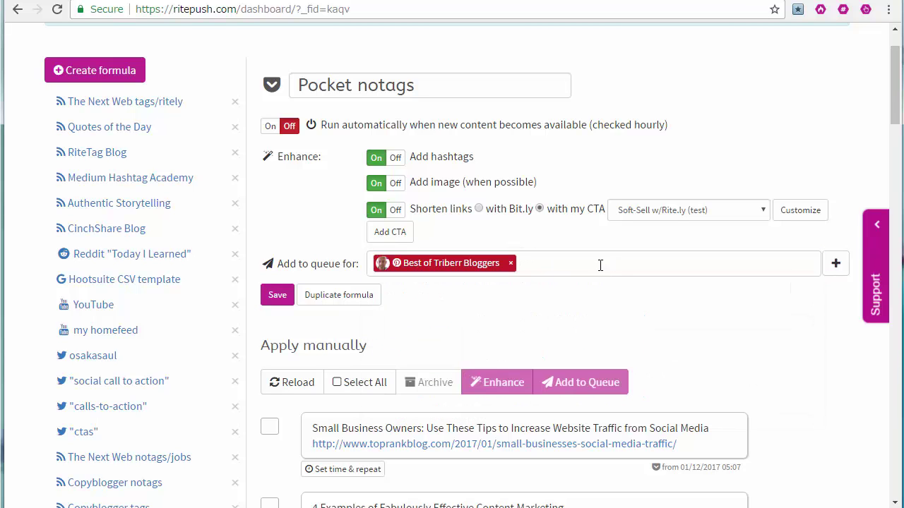
click(600, 265)
scroll(442, 393, down, 6)
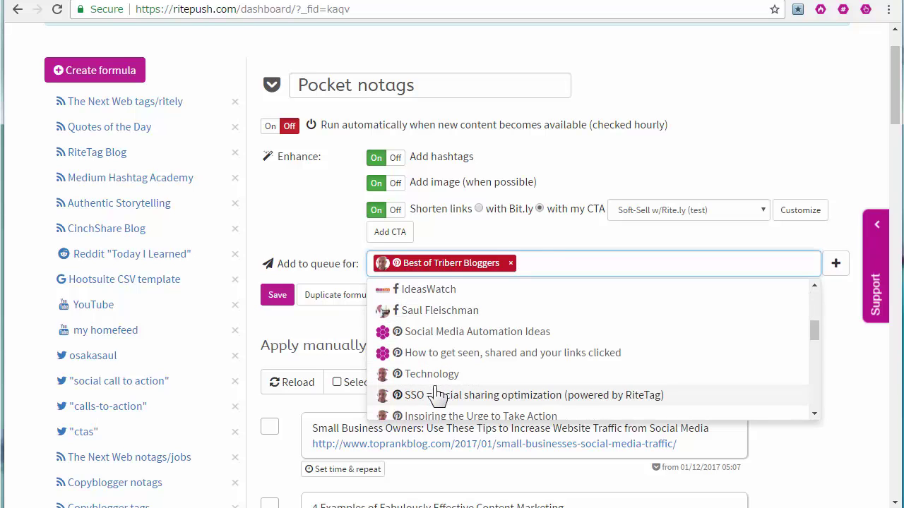
click(436, 395)
Step: Add both of the account owner's LinkedIn profiles to the Pocket notags formula's queue
click(813, 265)
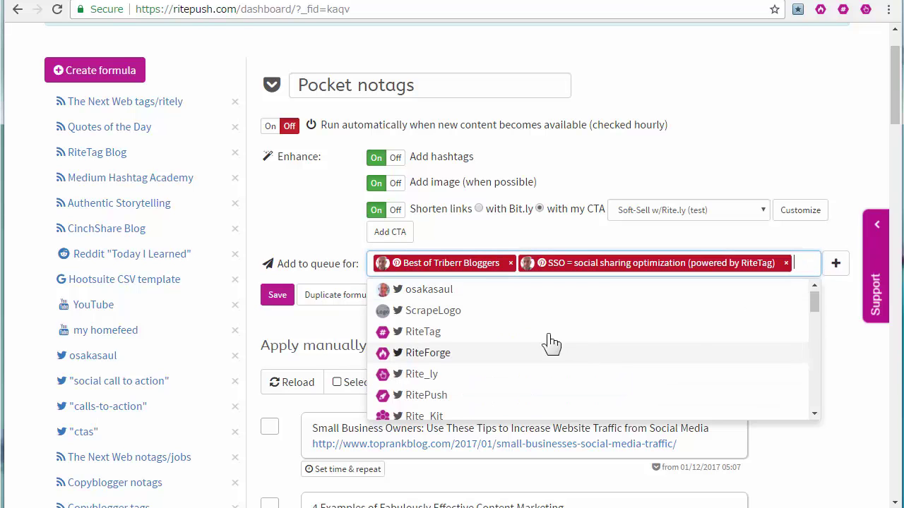
scroll(440, 370, down, 8)
click(432, 374)
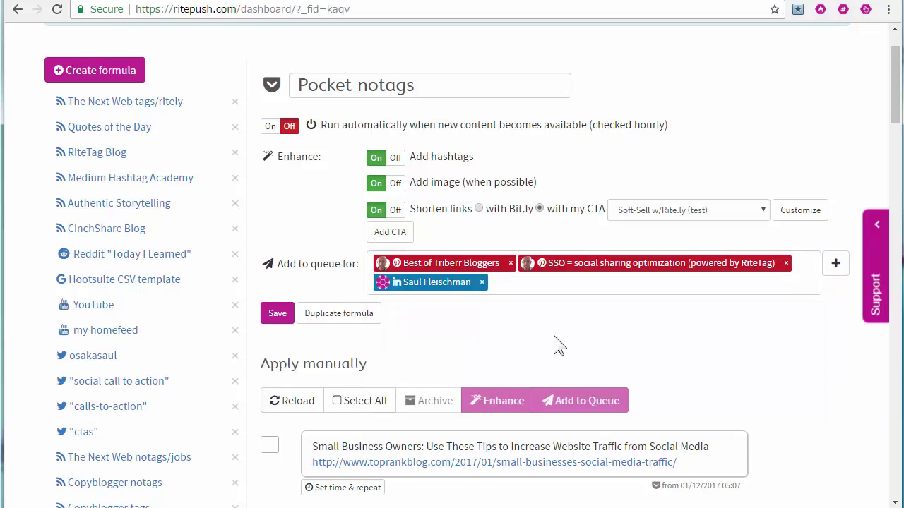
click(518, 282)
scroll(515, 392, down, 15)
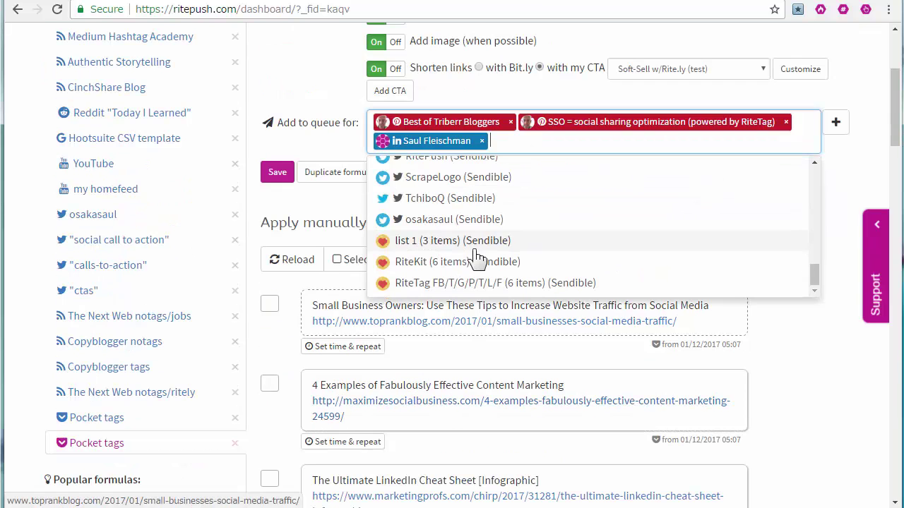
scroll(454, 256, up, 5)
click(438, 220)
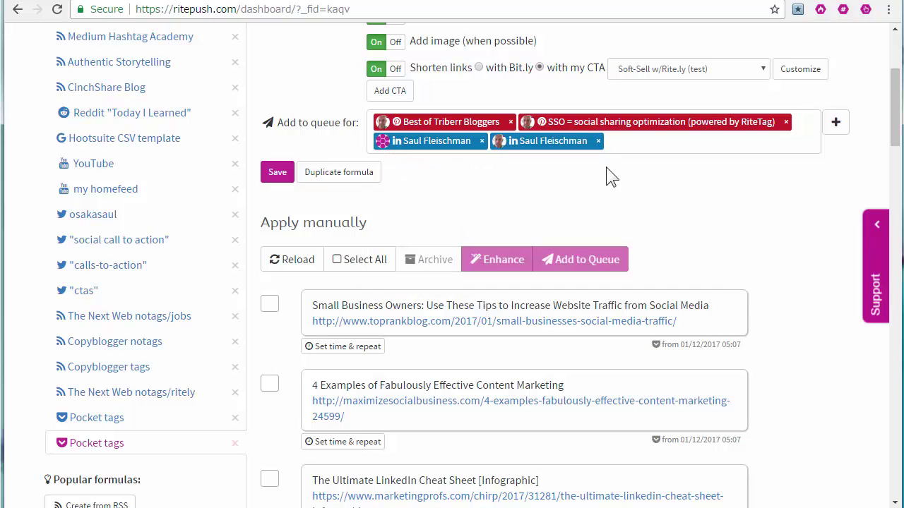
Step: Set the Pocket notags CTA to 60-sec RiteKit / sells RiteTag (Jobs), turn off adding hashtags, and save the settings
scroll(454, 195, up, 1)
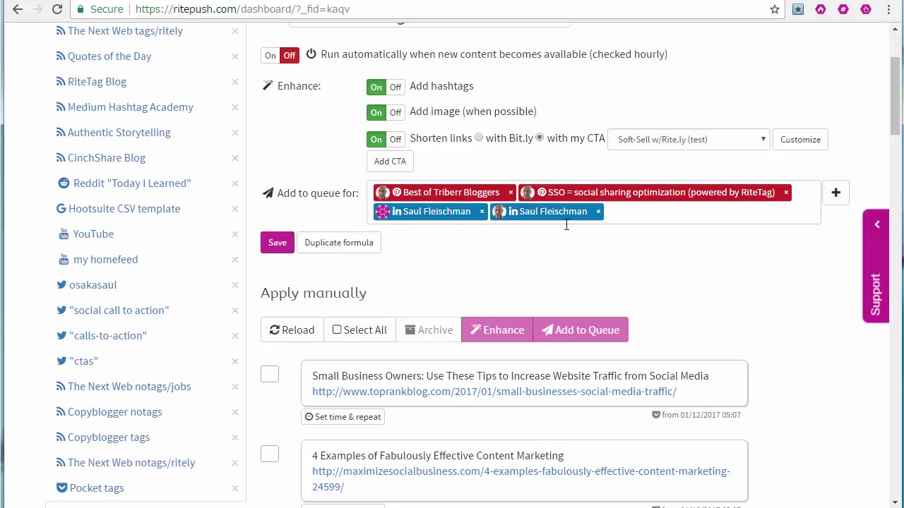
scroll(446, 132, up, 1)
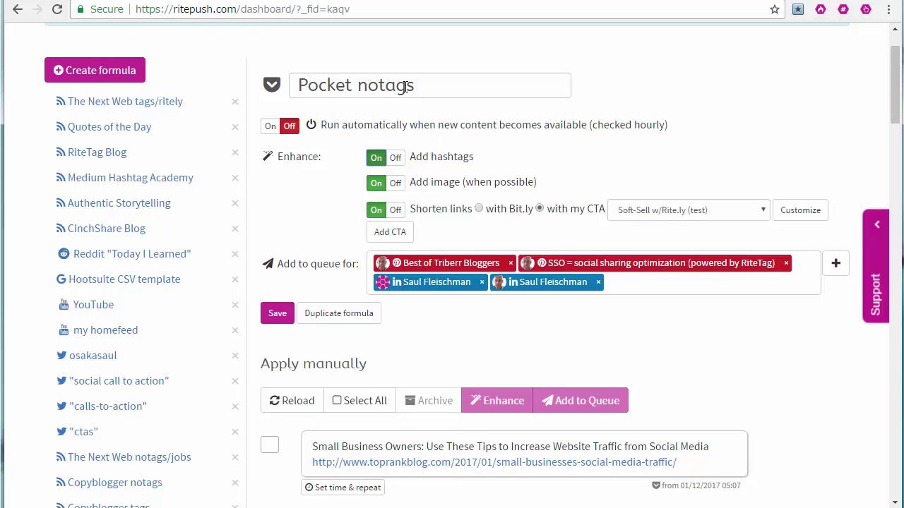
click(732, 214)
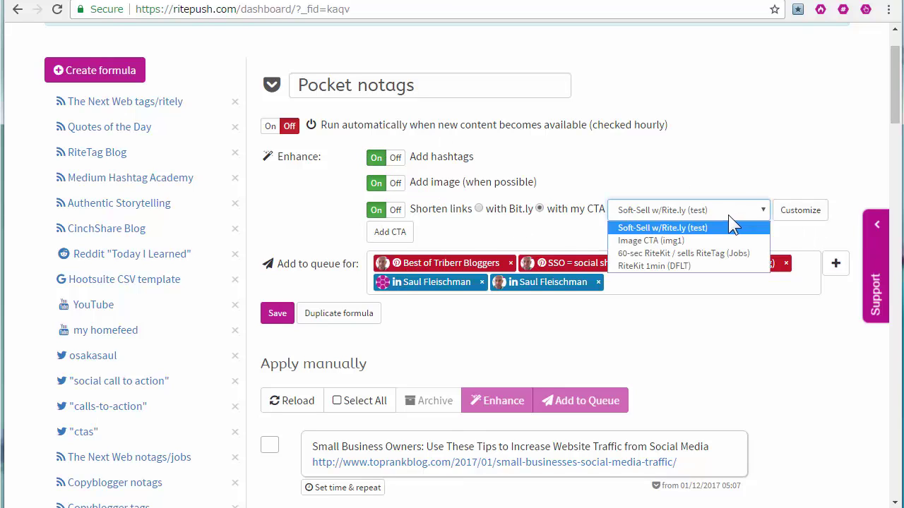
click(666, 254)
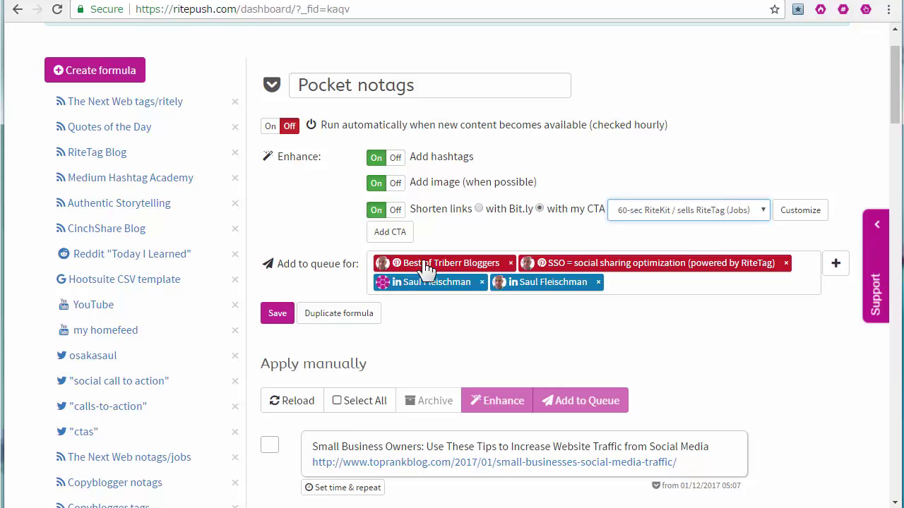
click(398, 162)
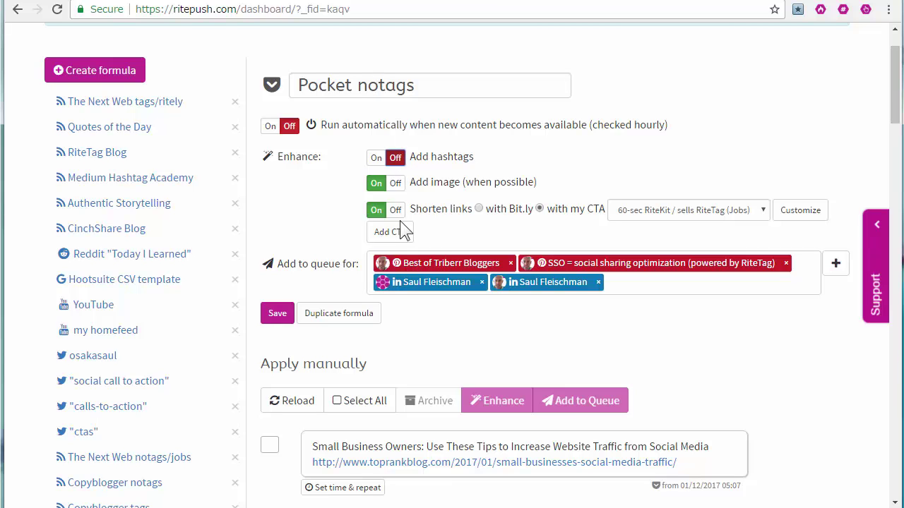
click(277, 314)
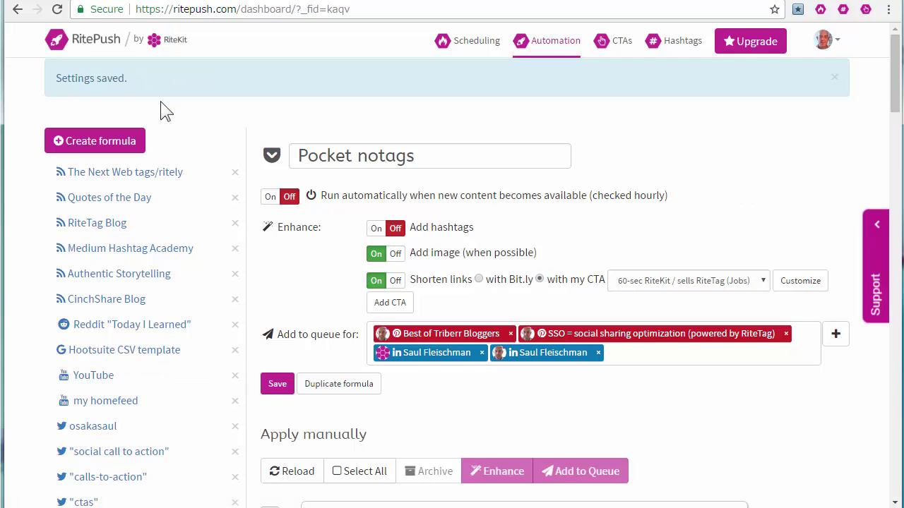
Step: Open the Pocket tags formula from the list of saved formulas
scroll(173, 339, down, 4)
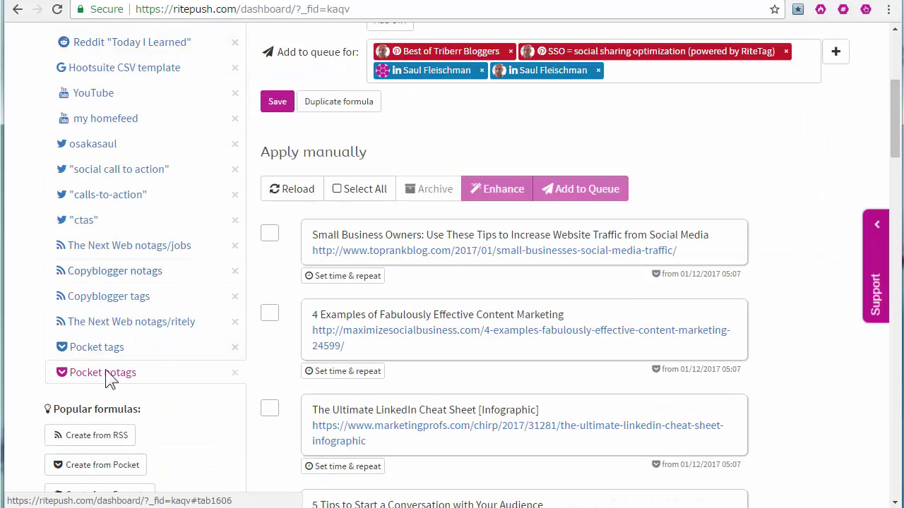
click(79, 352)
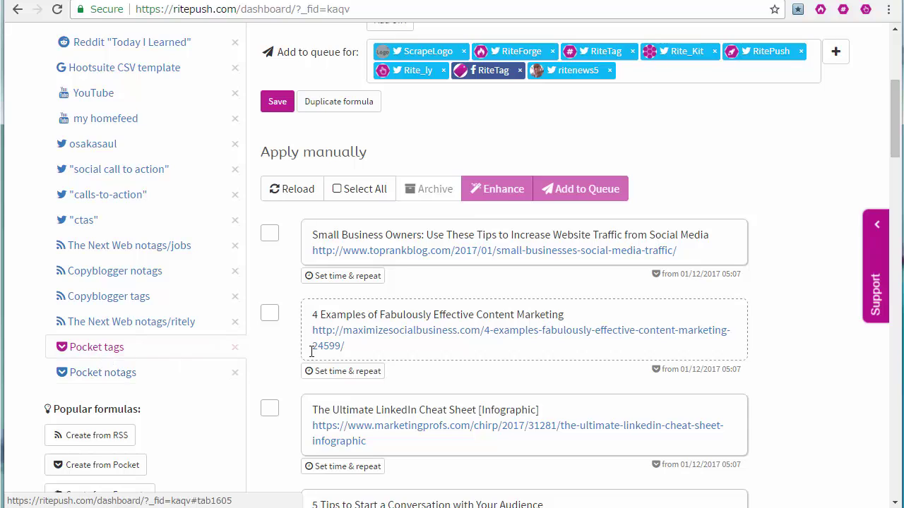
Step: Set the Pocket tags formula to run automatically when new content becomes available and save the settings
scroll(312, 351, up, 3)
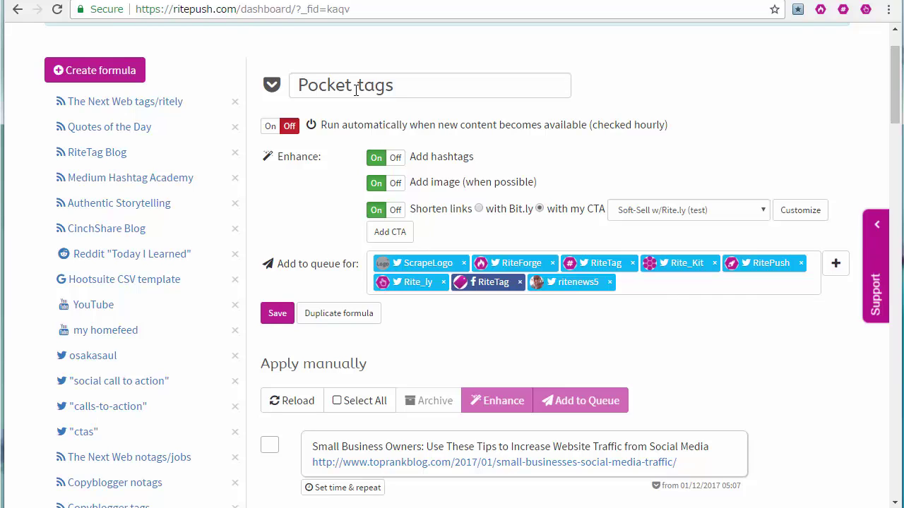
click(269, 127)
click(276, 318)
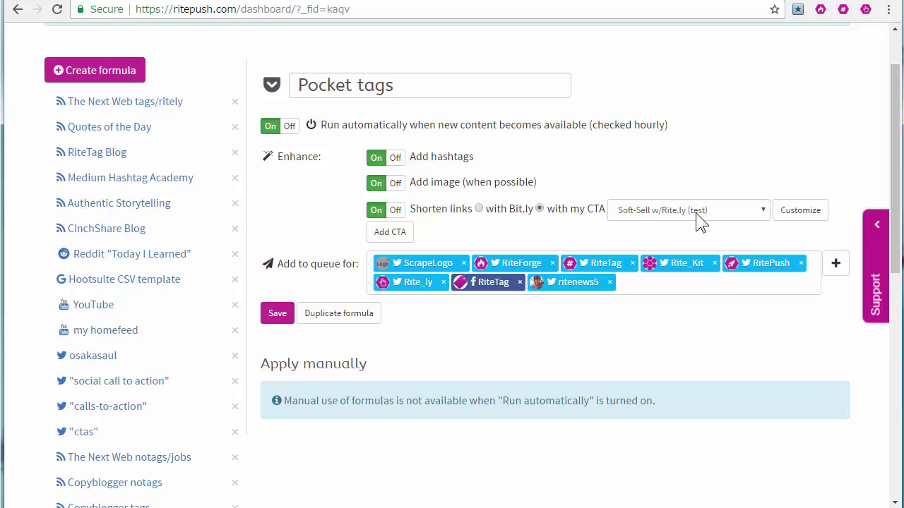
click(277, 312)
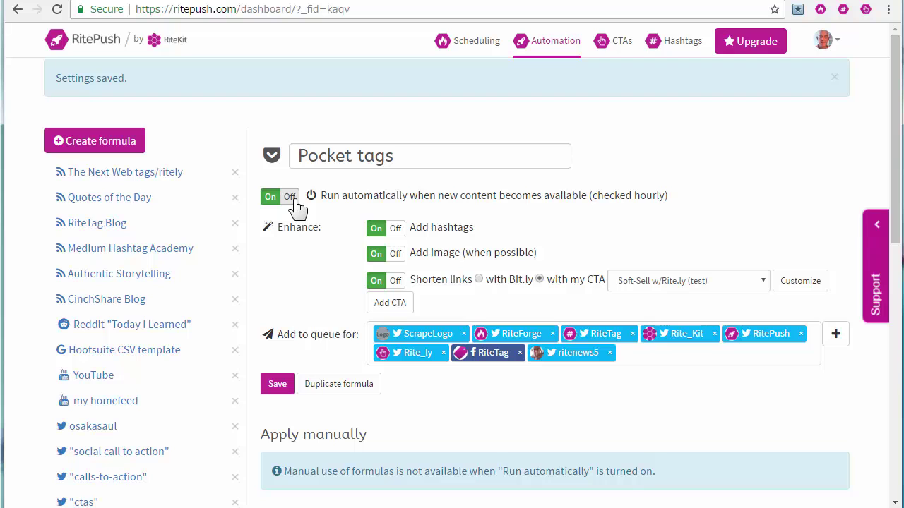
Step: Open the Pocket notags formula and select the Small Business Owners and The Ultimate LinkedIn Cheat Sheet posts for manual application
scroll(466, 332, down, 3)
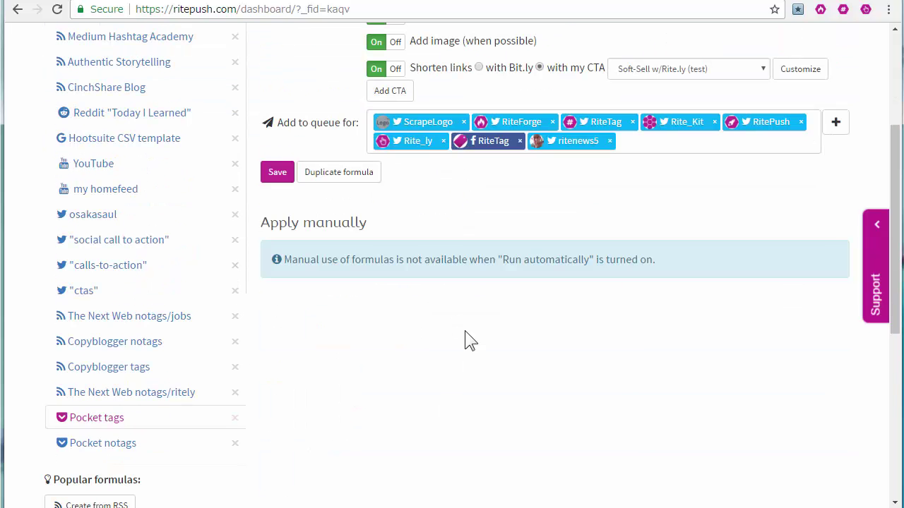
click(106, 443)
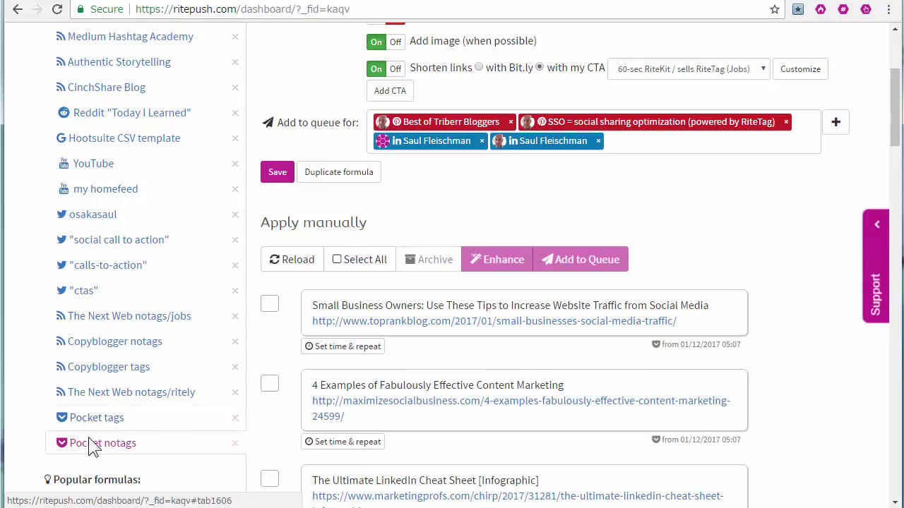
scroll(478, 342, up, 2)
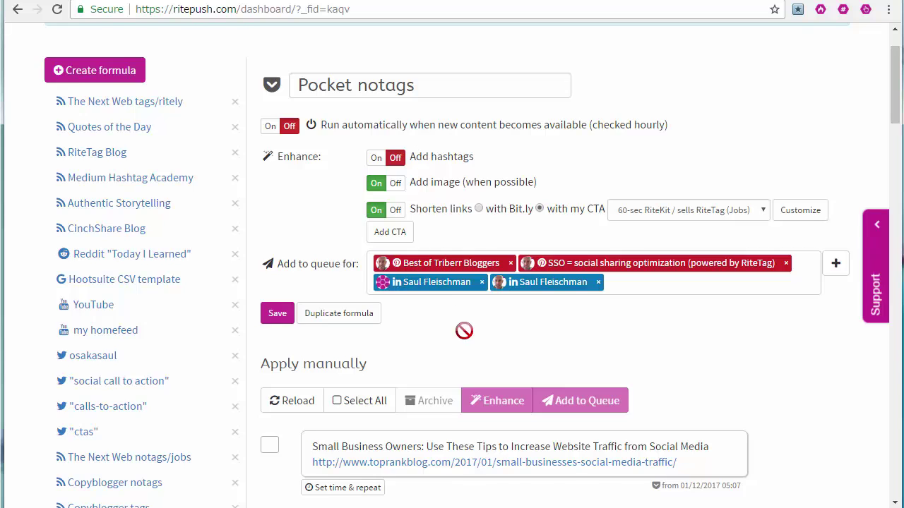
scroll(464, 331, down, 1)
scroll(300, 374, down, 2)
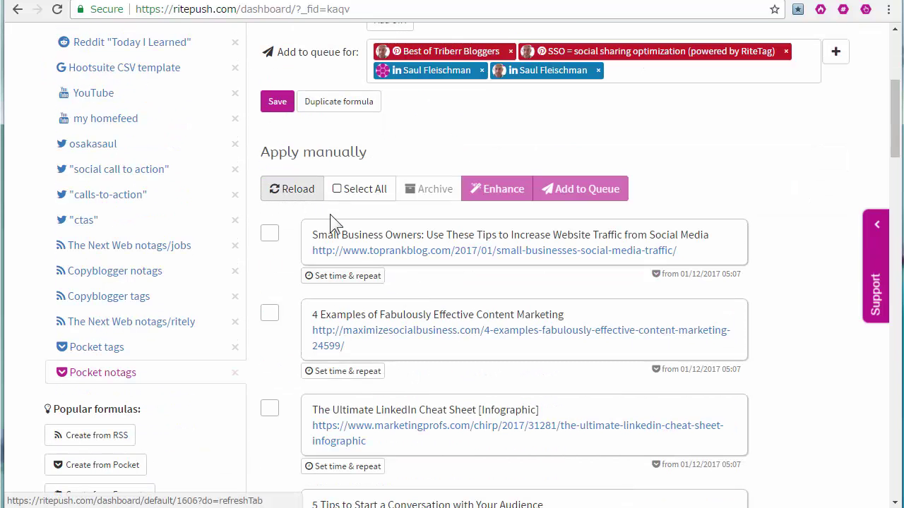
click(269, 234)
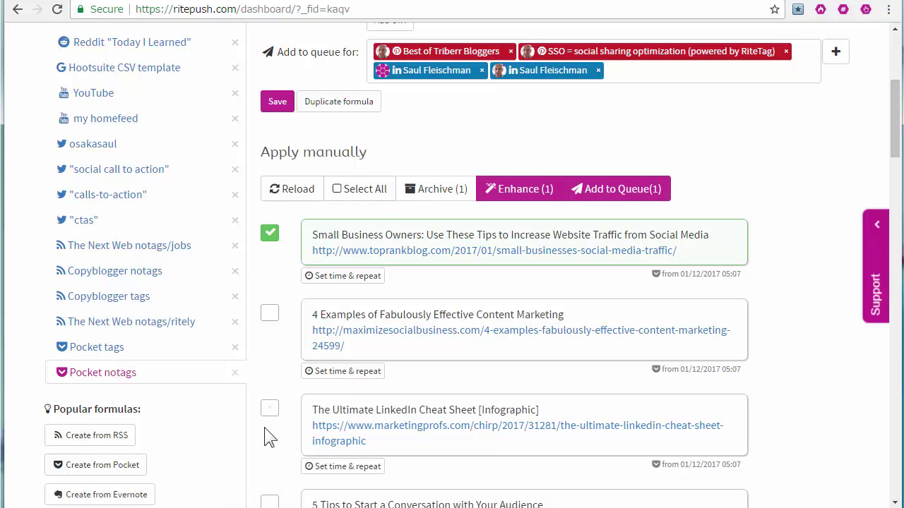
click(268, 410)
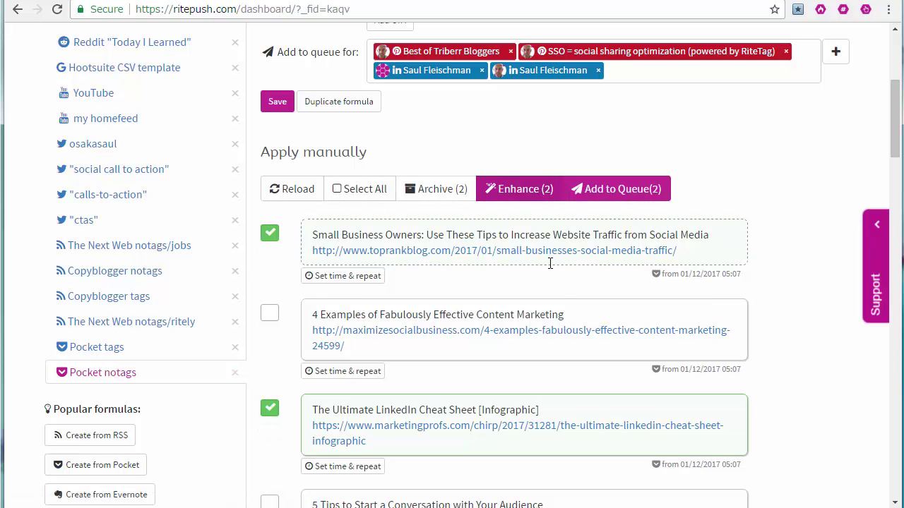
Step: Review the content sources available for creating a new formula and close the source chooser without picking one
scroll(555, 255, up, 2)
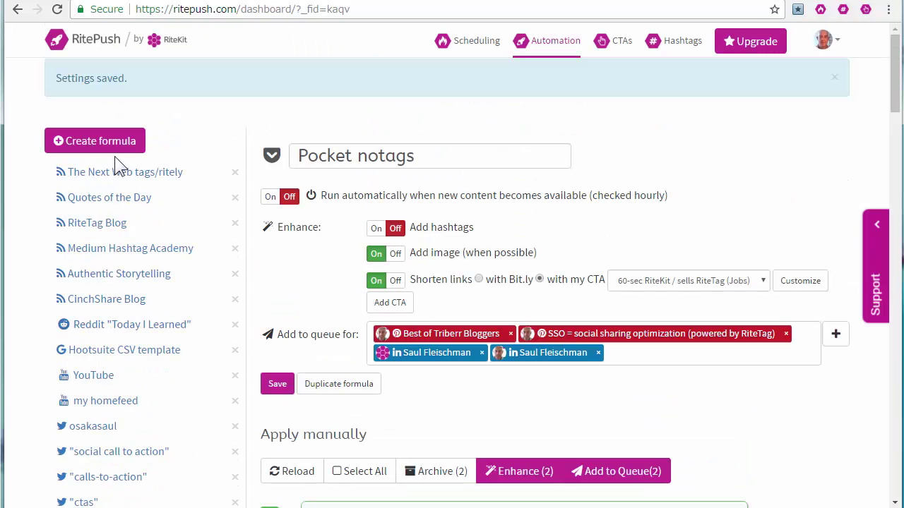
click(86, 141)
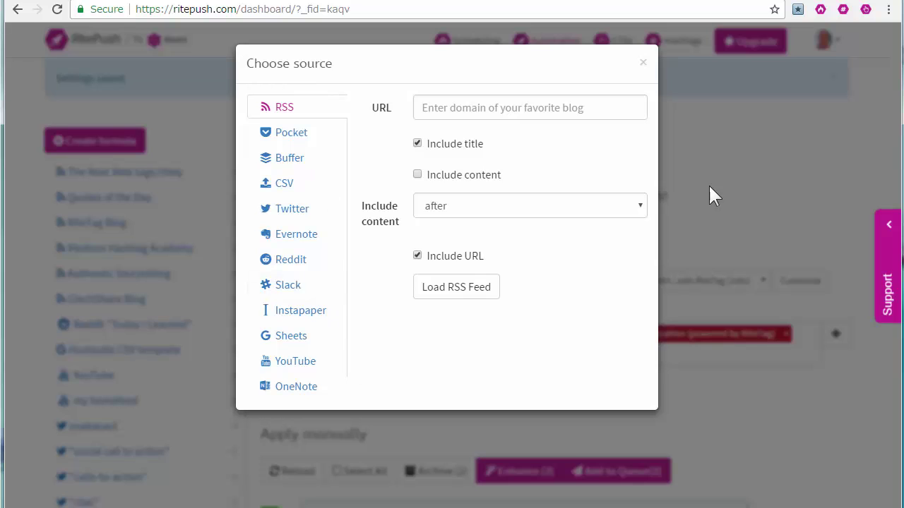
click(643, 63)
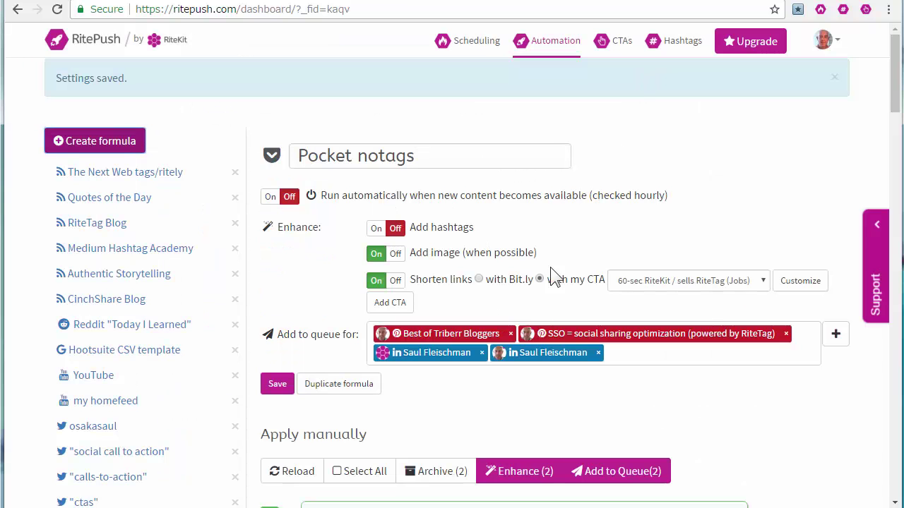